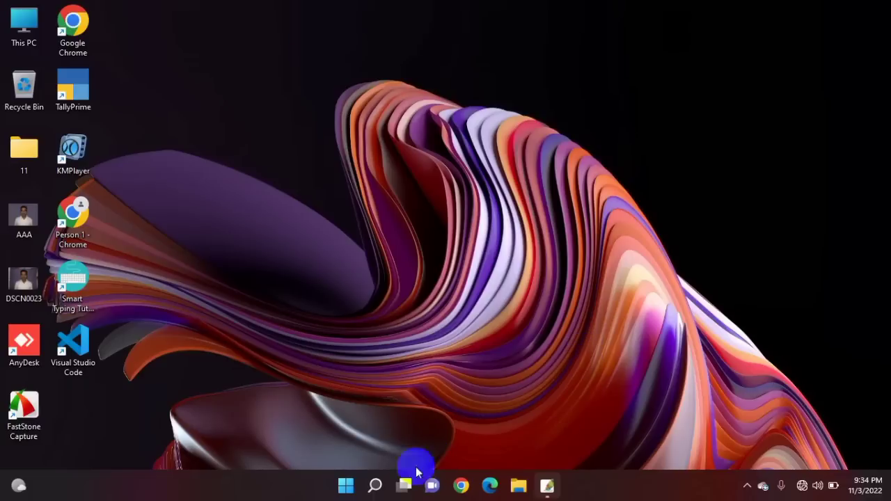
Search 'ad' in Start, then bring the running Adobe Photoshop CS window forward from the taskbar.
left_click(345, 485)
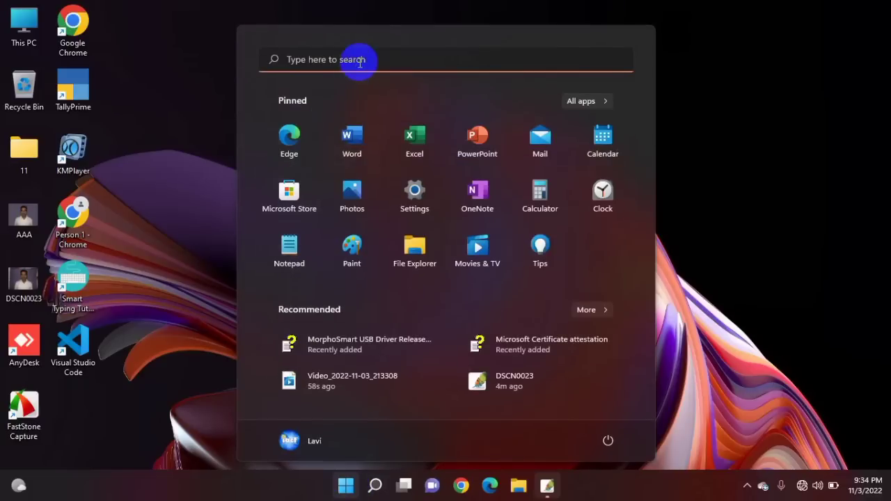
left_click(358, 60)
type("ad")
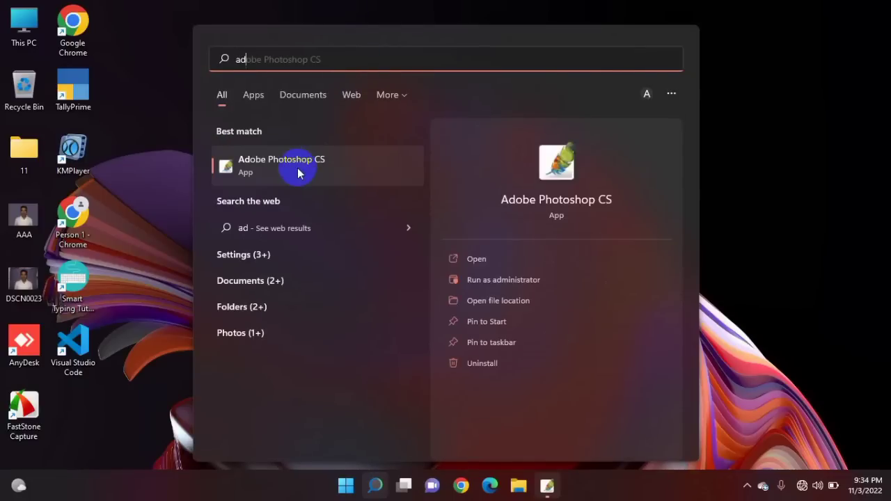
left_click(728, 187)
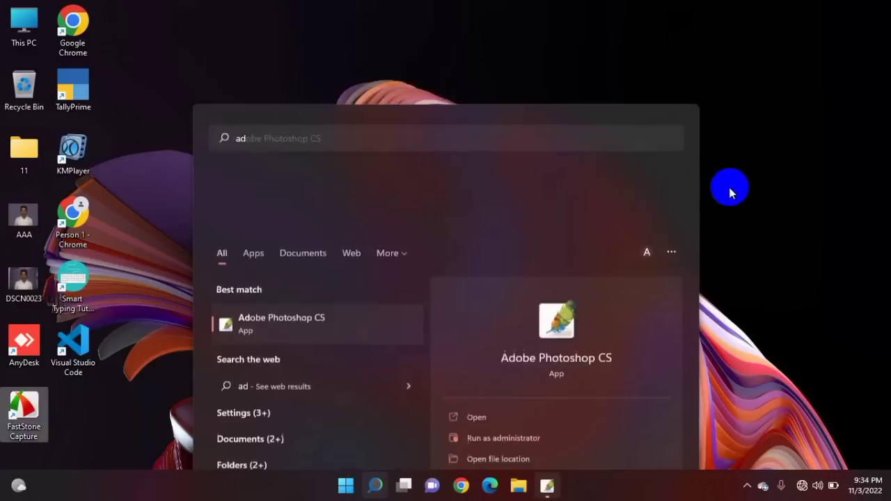
left_click(549, 488)
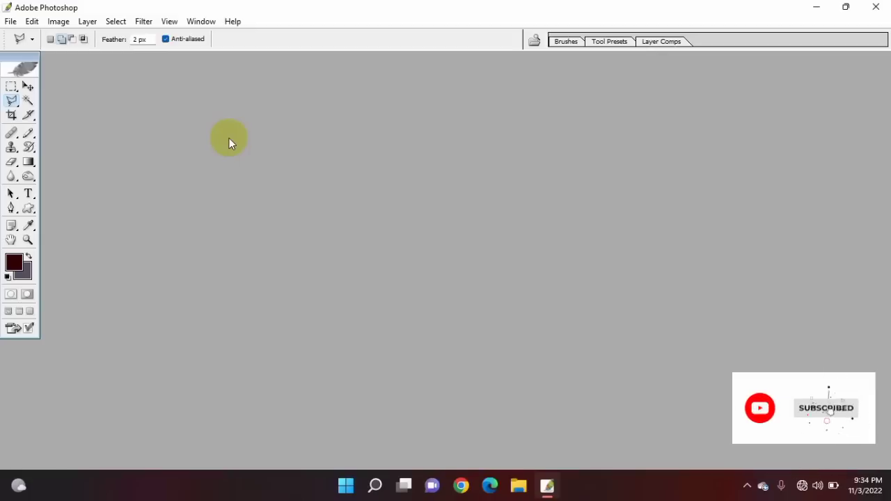
Open the Desktop photo DSCN0023.JPG through the File > Open dialog.
left_click(11, 21)
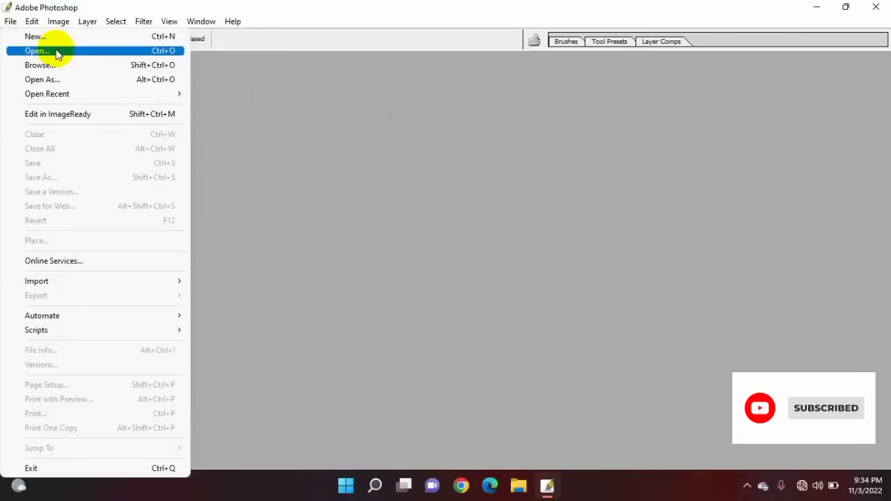
left_click(56, 51)
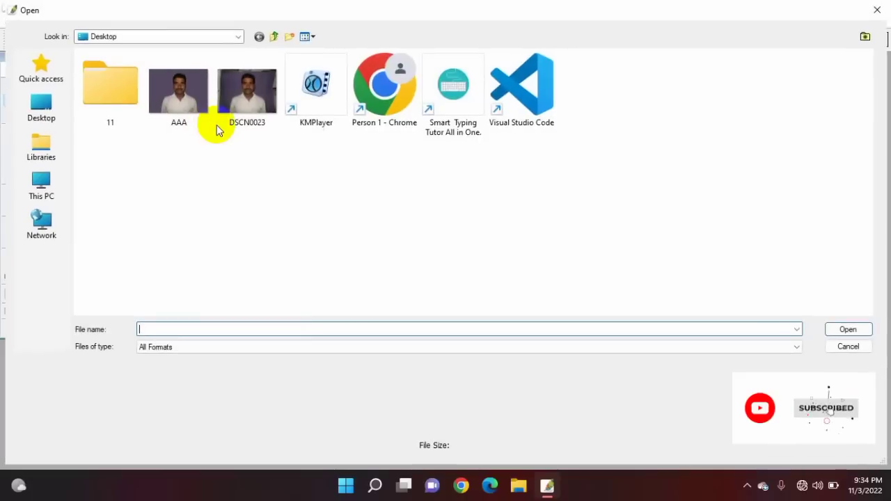
left_click(238, 127)
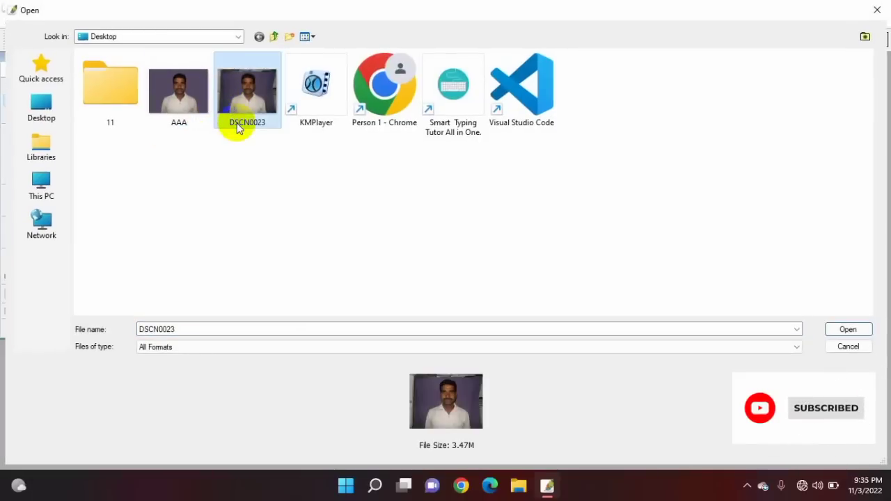
left_click(237, 113)
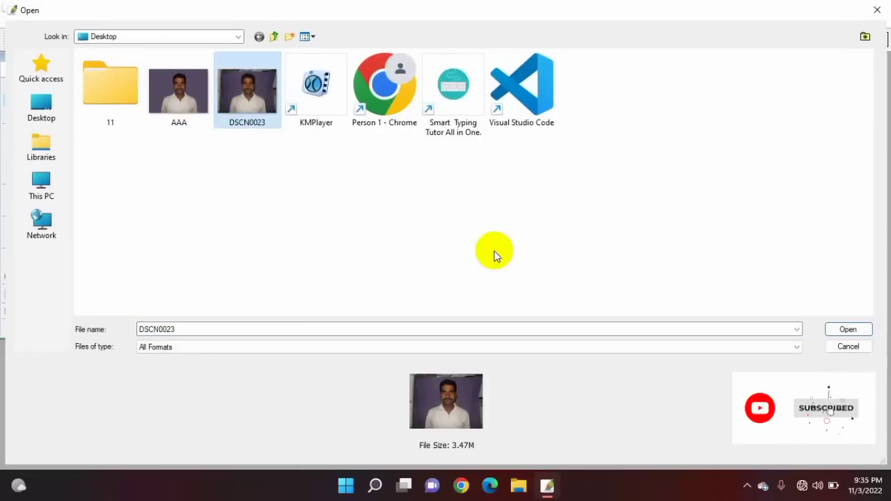
left_click(837, 331)
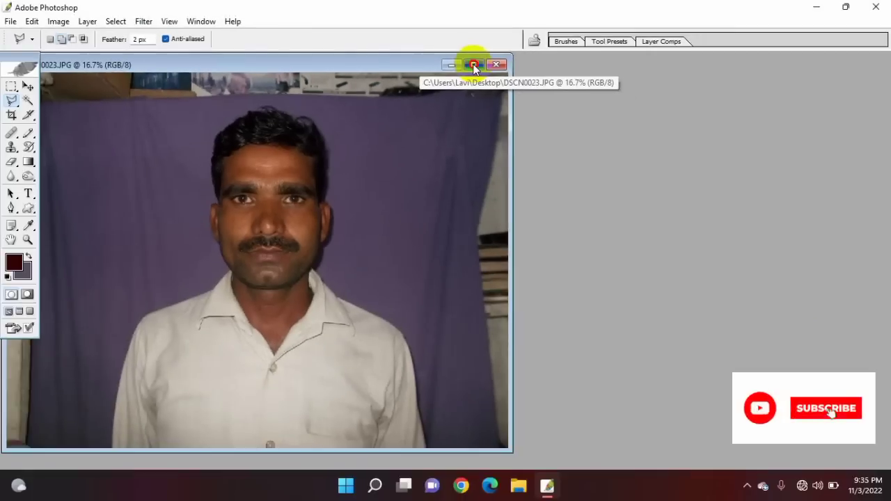
Maximize the DSCN0023 window, zoom in and out, then fit the photo on screen with Ctrl+0.
left_click(472, 70)
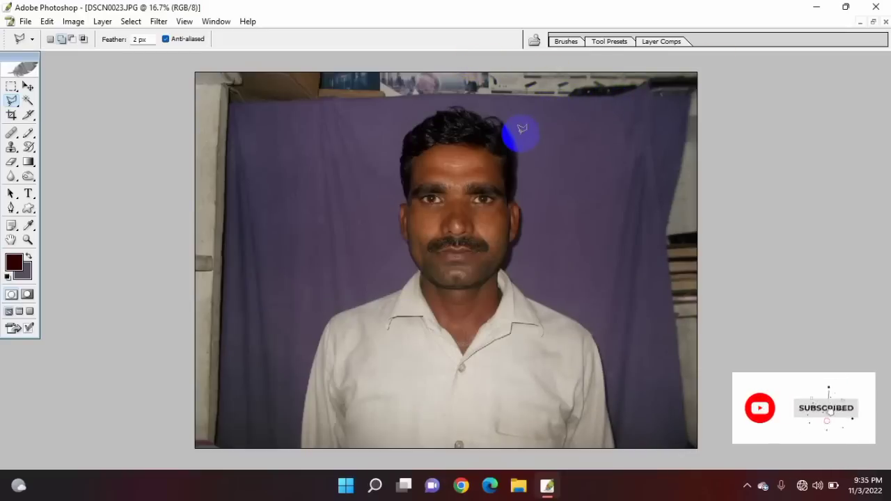
key("ctrl+plus")
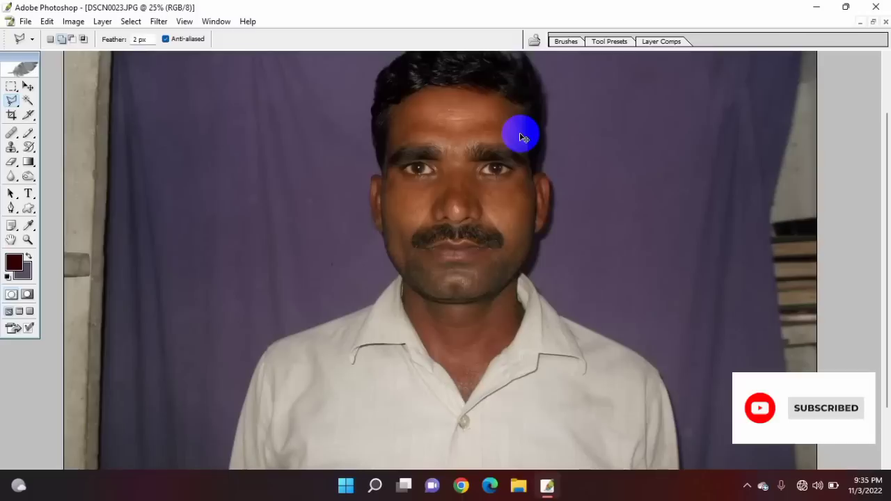
key("ctrl+plus")
key("ctrl+plus")
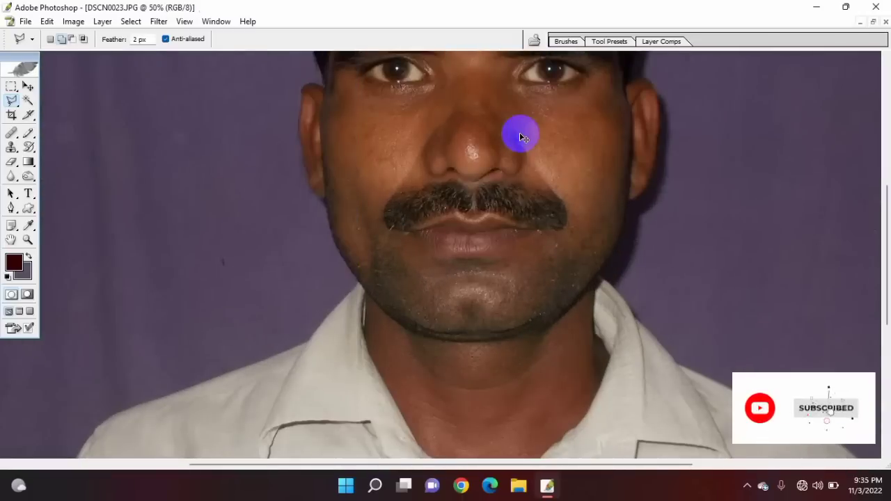
key("ctrl+minus")
key("ctrl+minus")
key("ctrl+minus")
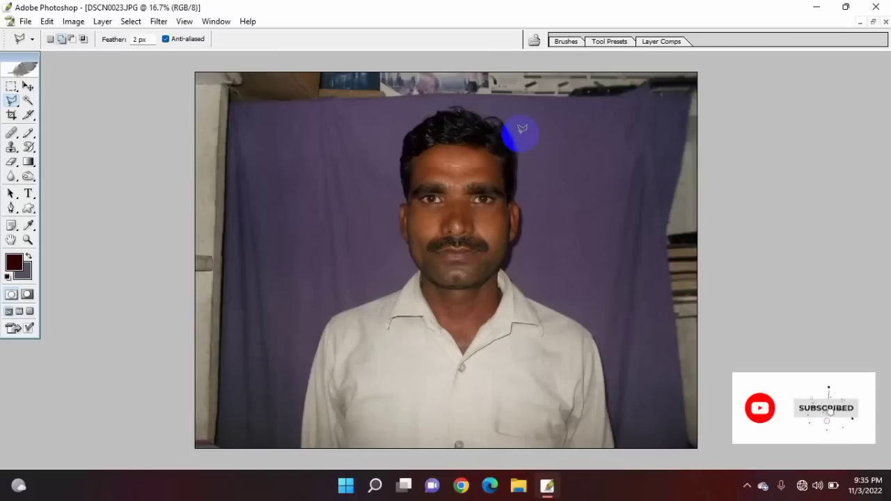
key("ctrl+0")
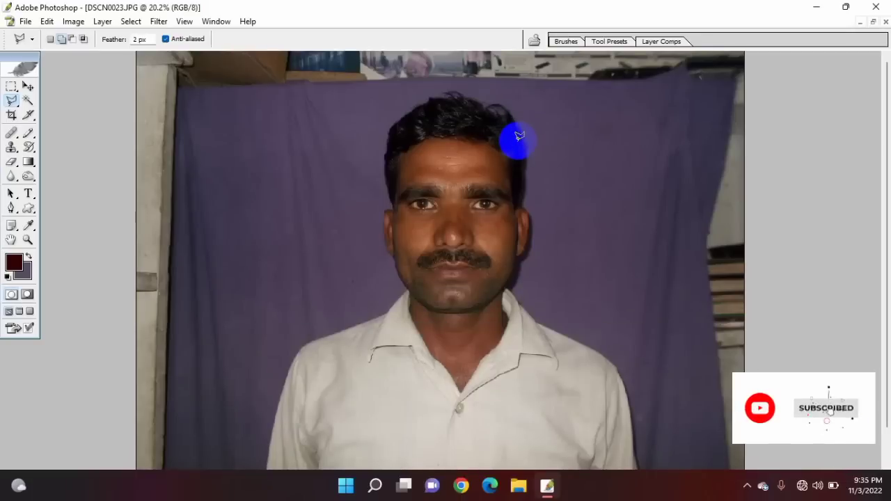
scroll(520, 167, "down", 2)
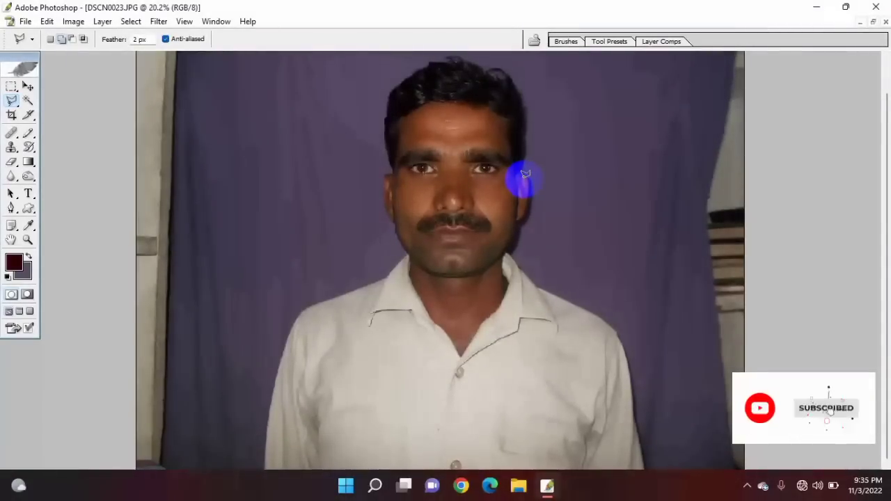
Apply a Curves adjustment that raises input 109 to output 138.
key("ctrl+m")
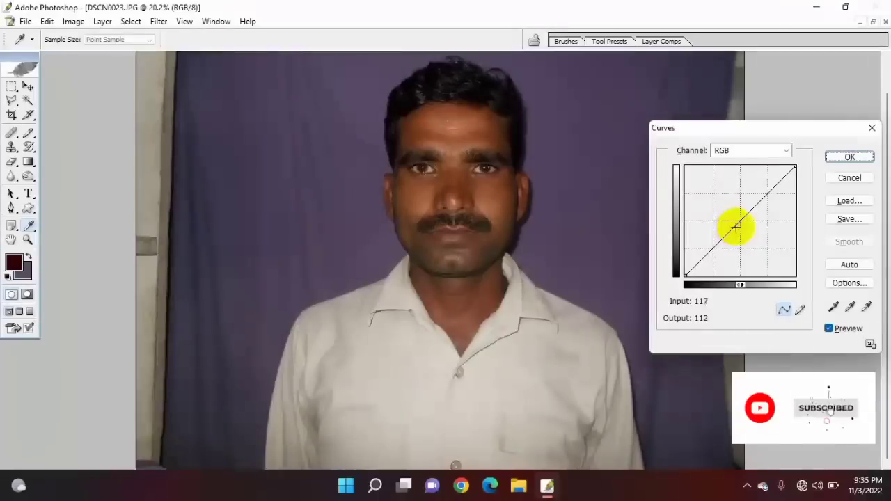
left_click(735, 222)
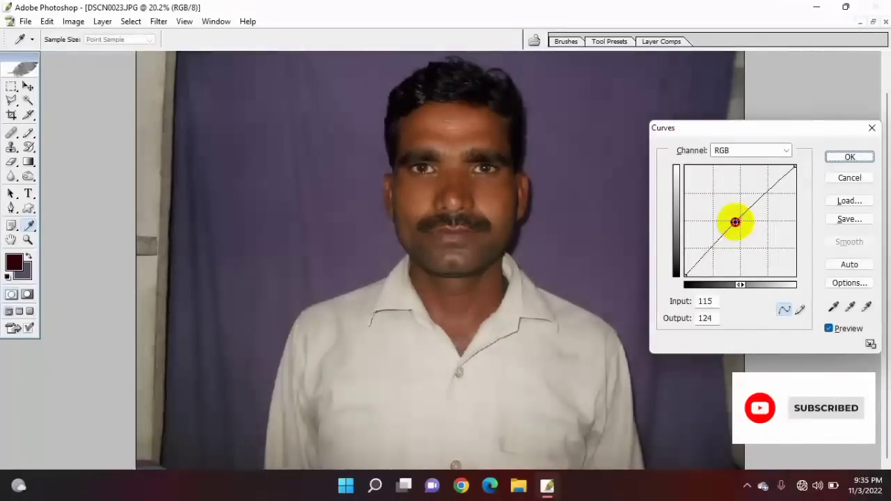
mouse_move(735, 222)
left_mouse_down()
mouse_move(747, 223)
mouse_move(733, 216)
left_mouse_up()
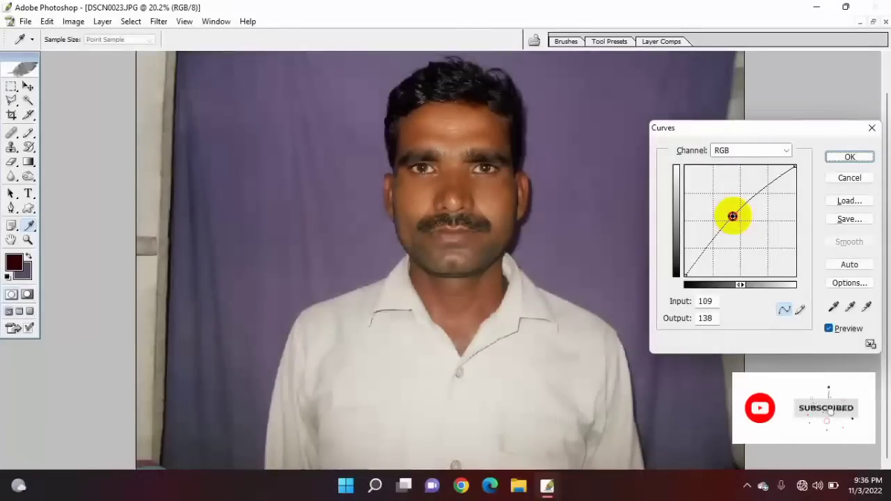
left_click(848, 157)
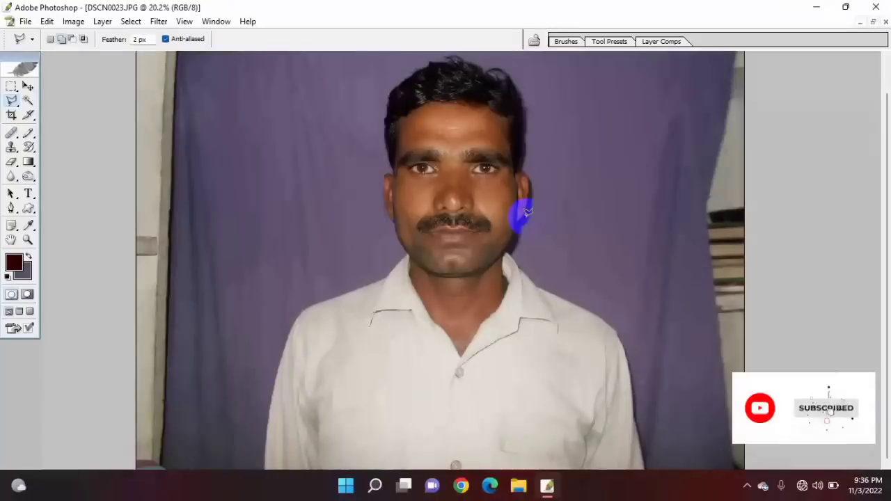
Apply a Color Balance with midtone levels +5, 0, +9.
key("ctrl+b")
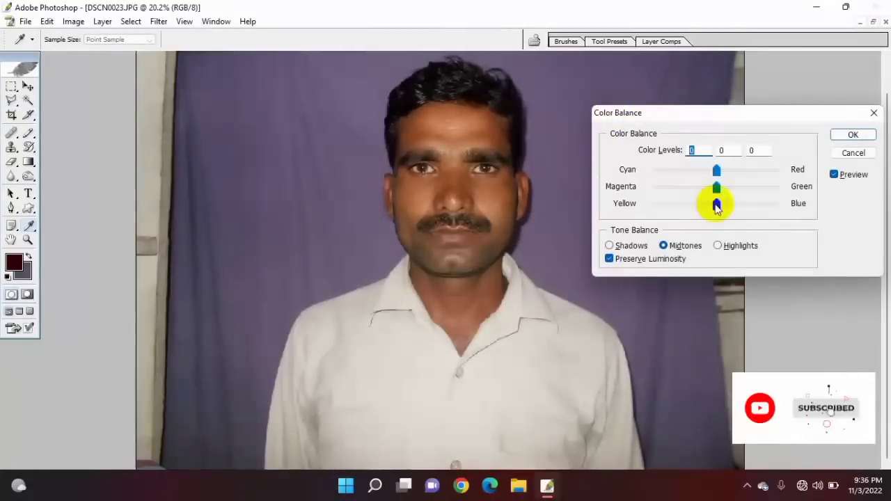
left_click_drag(717, 205, 724, 206)
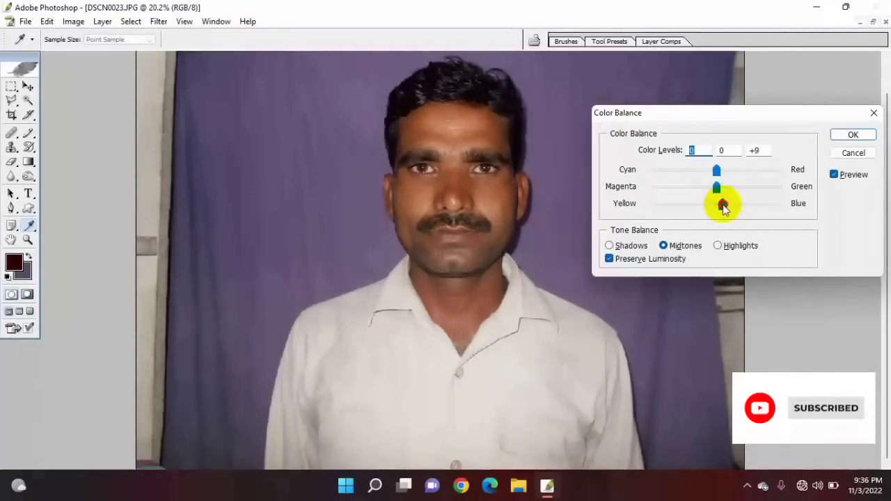
left_click_drag(717, 170, 719, 171)
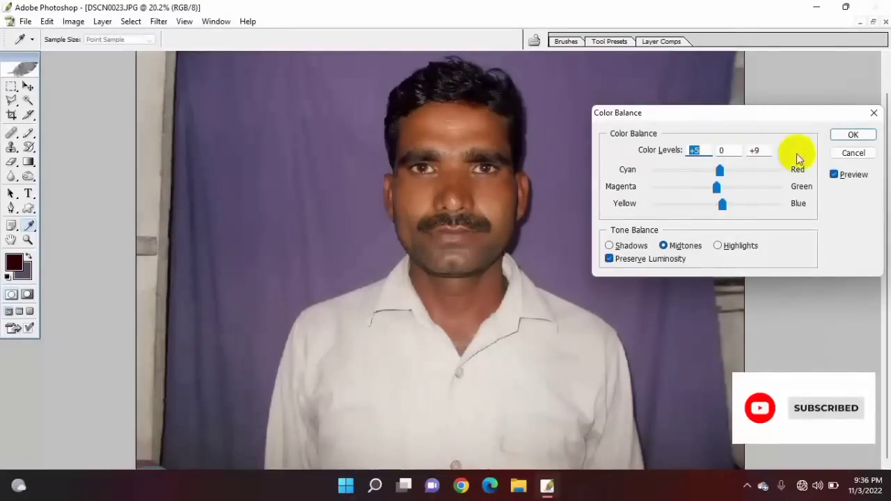
left_click(848, 136)
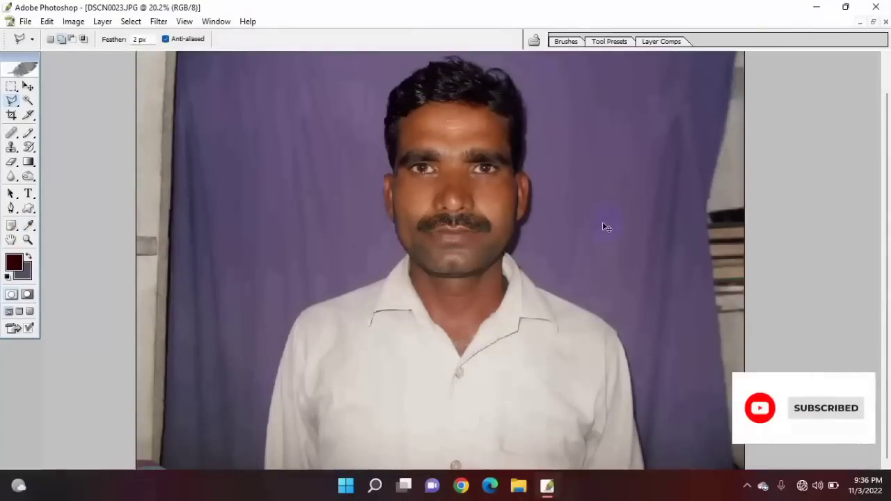
key("ctrl+l")
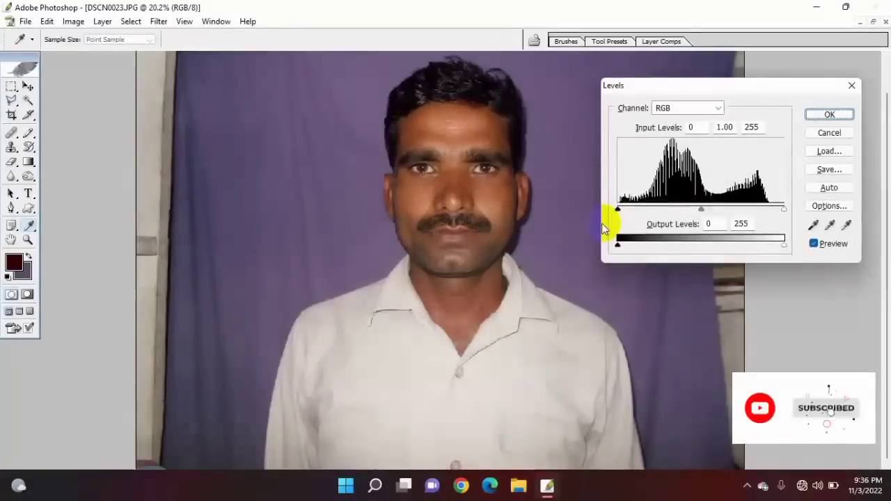
left_click_drag(701, 209, 686, 208)
left_click_drag(617, 208, 624, 210)
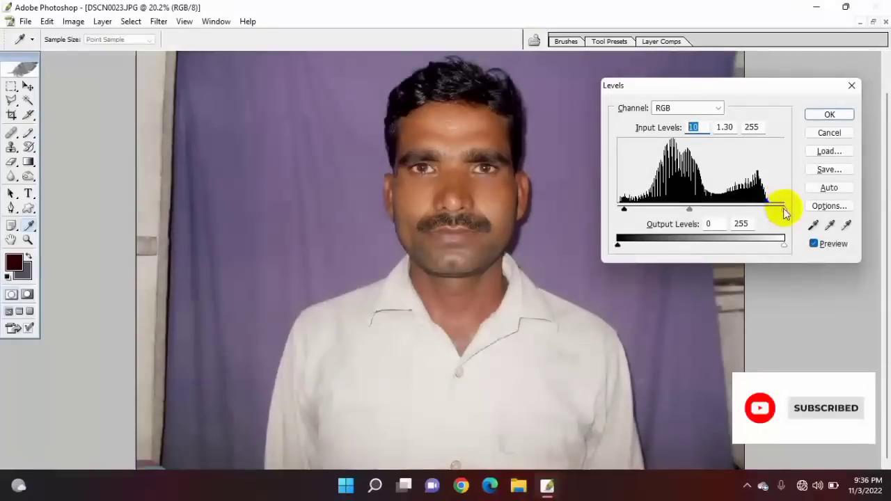
left_click_drag(783, 209, 771, 210)
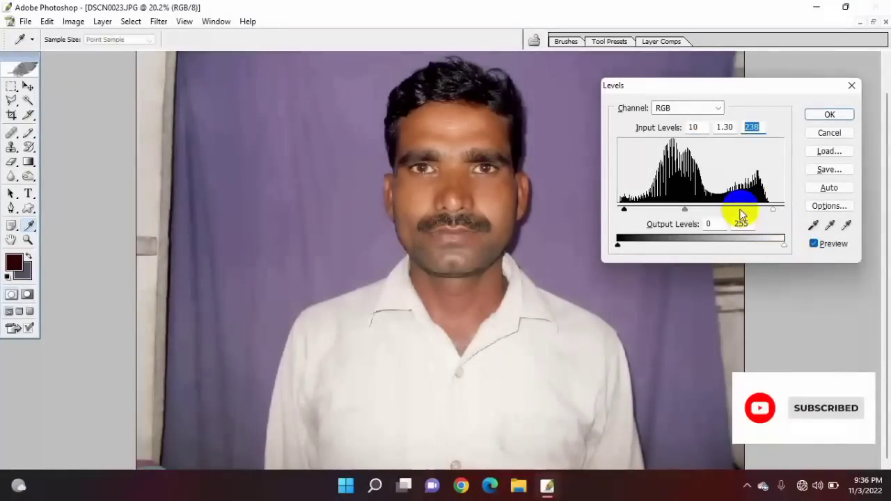
left_click_drag(684, 209, 680, 211)
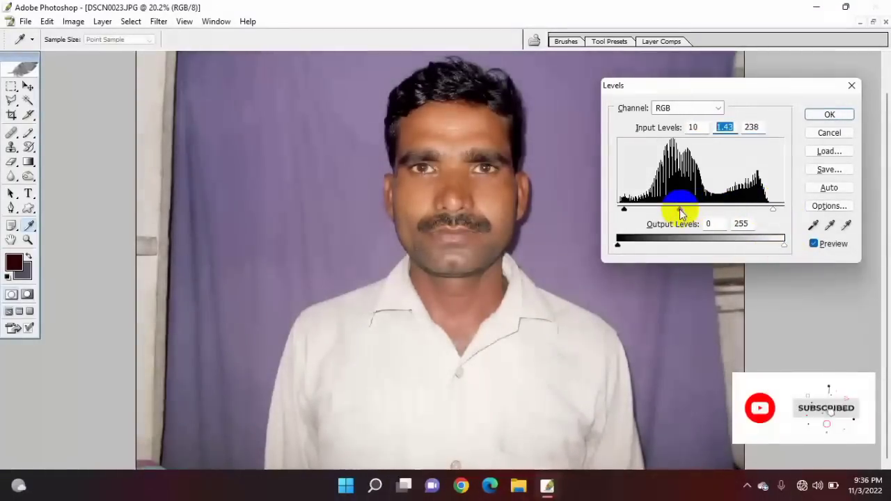
left_click(828, 114)
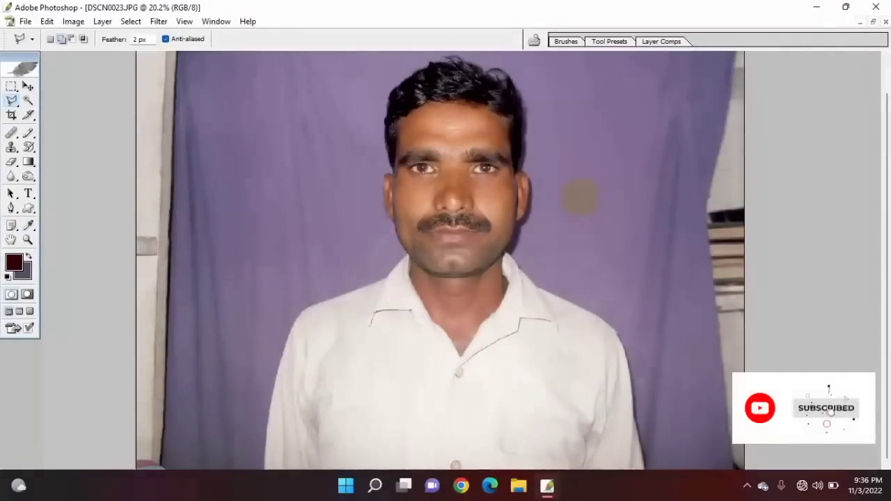
Apply a Hue/Saturation change setting Yellows lightness to +22.
key("ctrl+u")
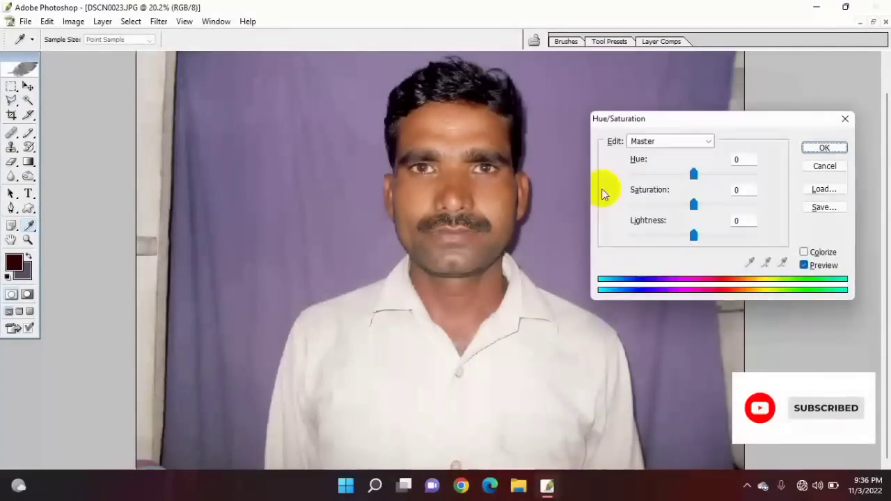
left_click(666, 141)
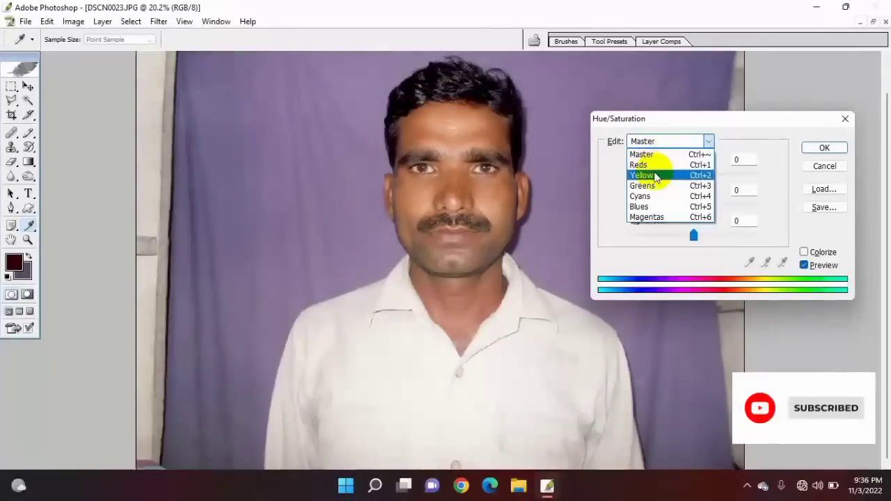
left_click(649, 175)
mouse_move(692, 237)
left_mouse_down()
mouse_move(725, 237)
mouse_move(690, 237)
mouse_move(710, 238)
left_mouse_up()
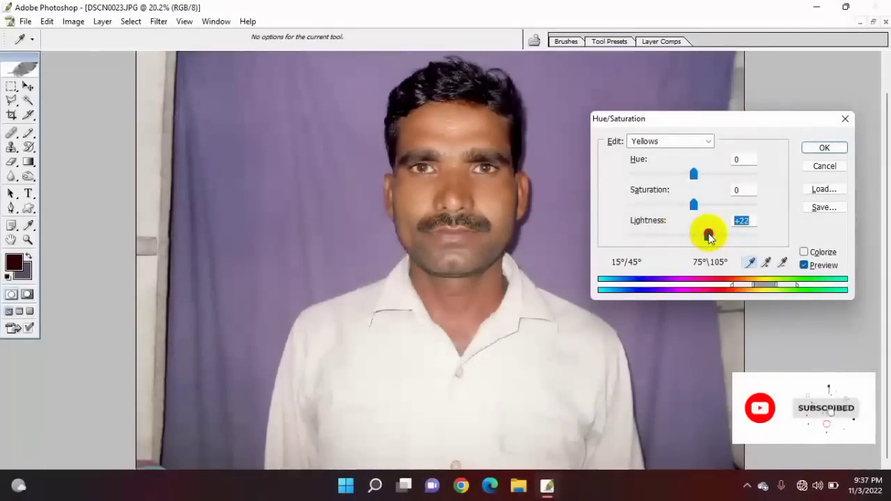
left_click(824, 147)
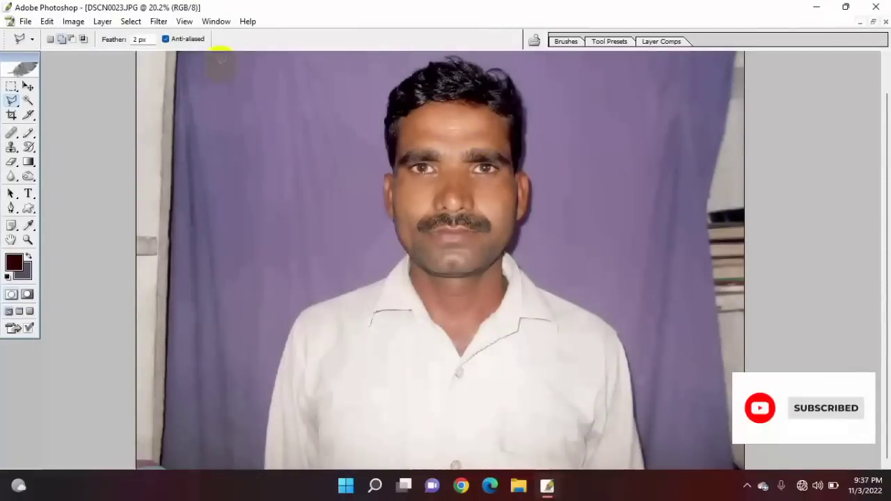
left_click(73, 21)
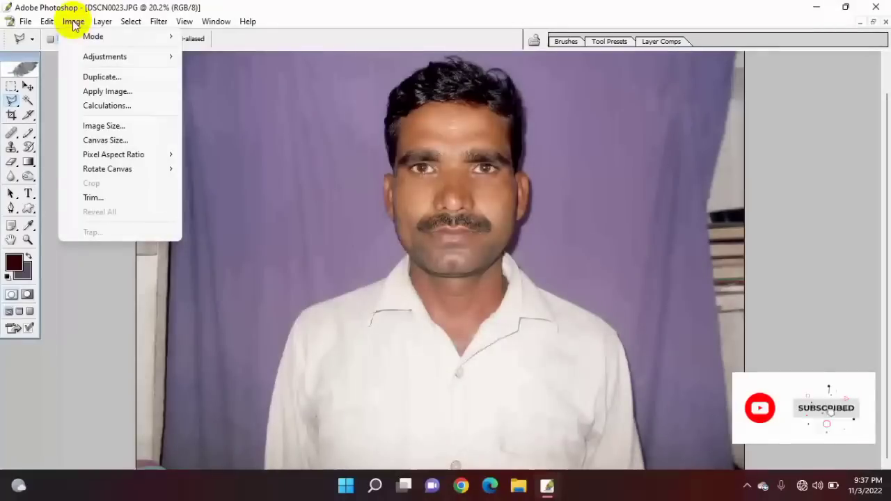
mouse_move(104, 57)
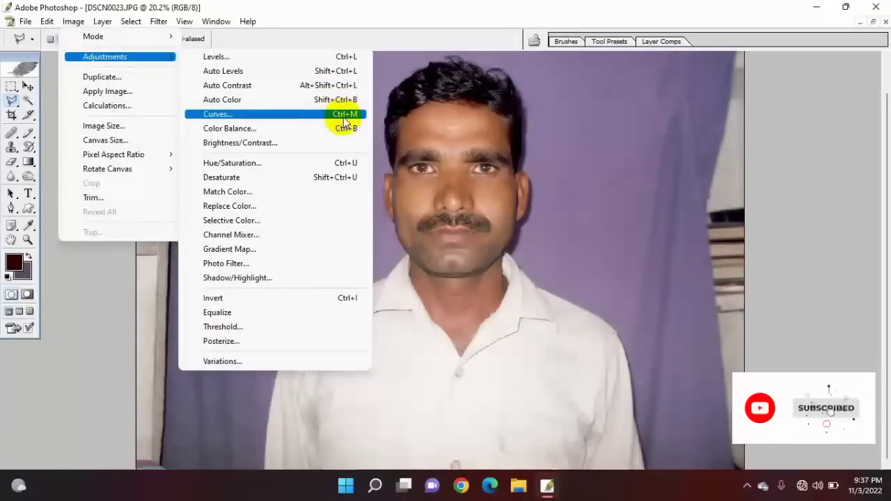
left_click(358, 21)
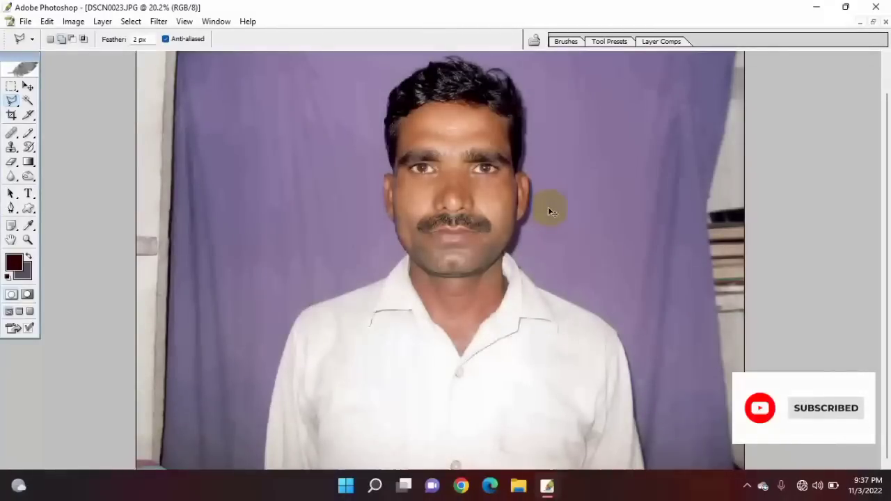
key("ctrl+shift+b")
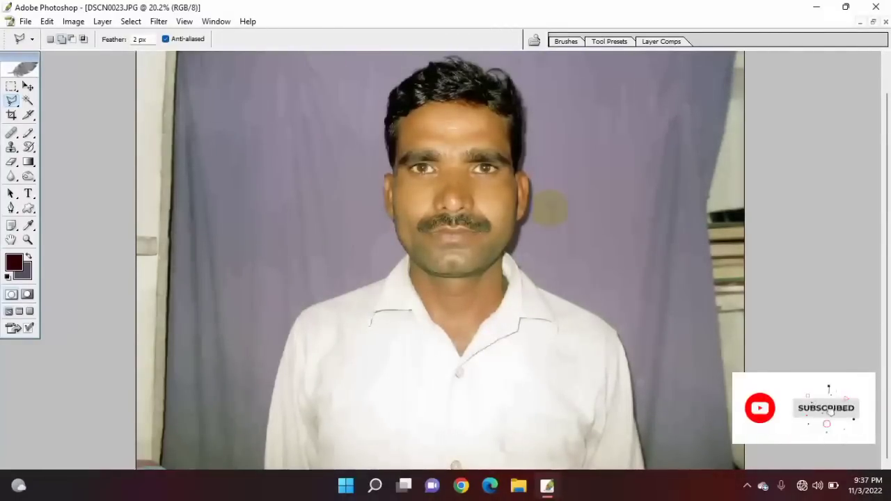
key("ctrl+z")
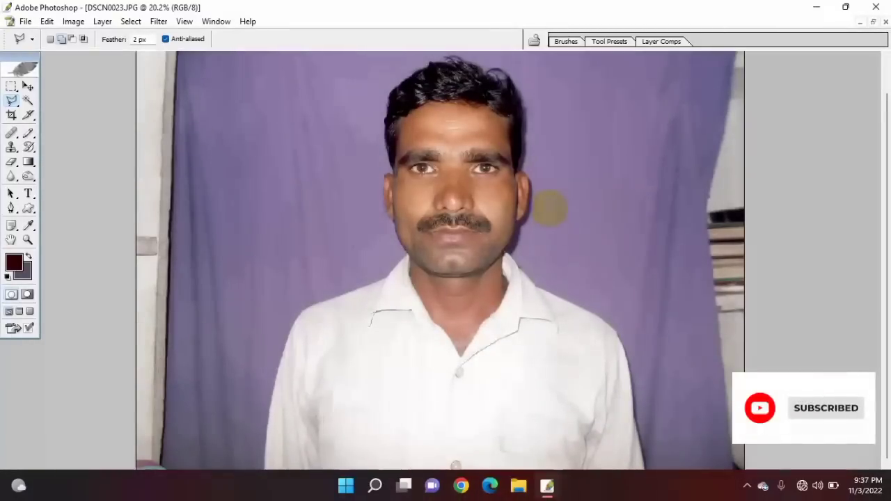
key("ctrl+minus")
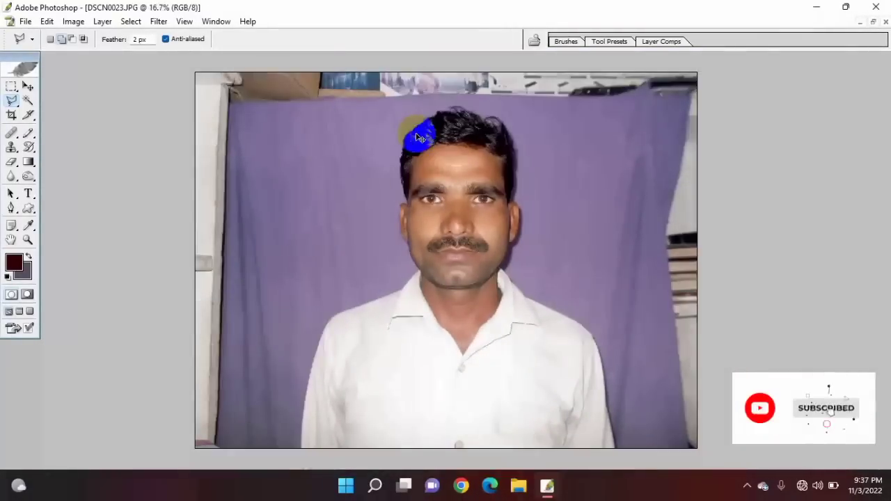
Clear the Crop tool presets and set width 1.2 in, height 1.5 in, resolution 300 pixels/inch.
left_click(11, 115)
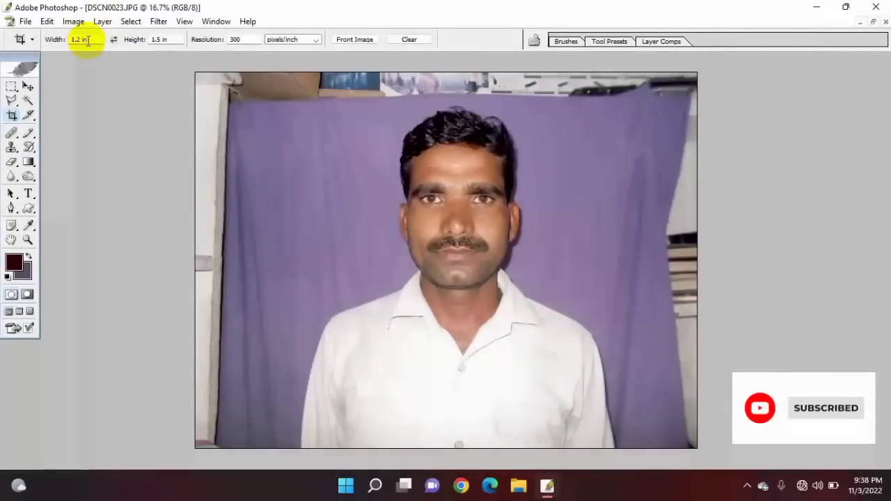
left_click(405, 39)
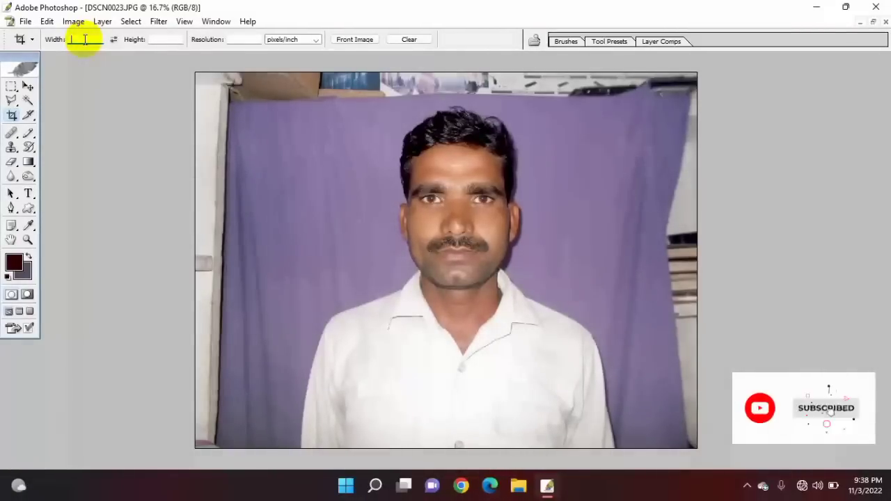
left_click(85, 39)
type("1")
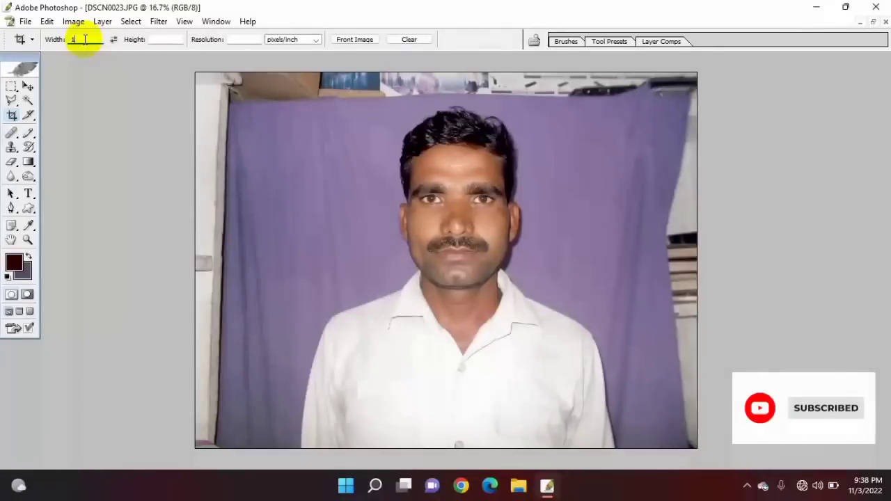
type(".2")
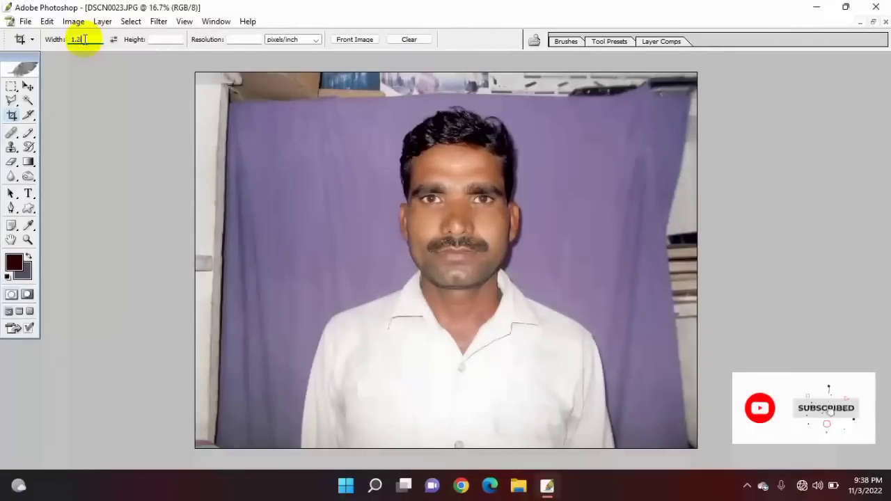
left_click(170, 38)
type("1.5")
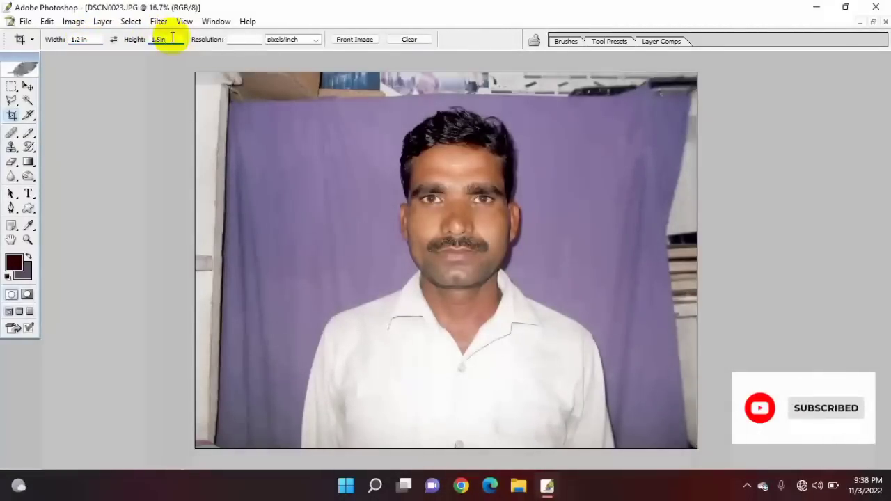
key("Tab")
type("300")
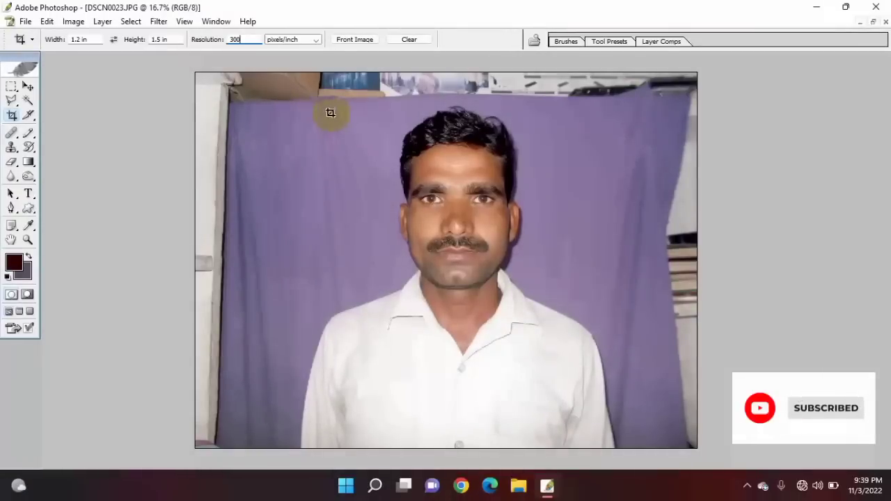
Draw a crop frame over the head and shoulders, nudge it into place, and commit the crop.
mouse_move(316, 104)
left_mouse_down()
mouse_move(496, 342)
mouse_move(582, 420)
left_mouse_up()
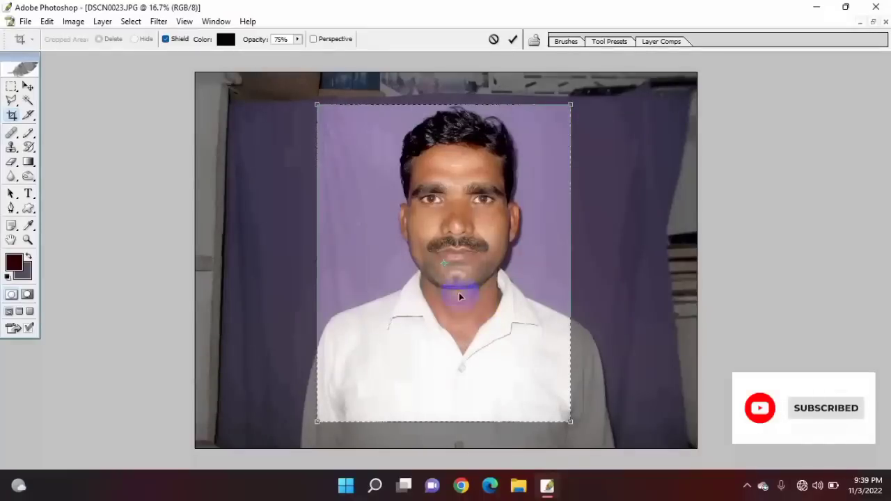
mouse_move(382, 260)
left_mouse_down()
mouse_move(395, 260)
mouse_move(388, 272)
left_mouse_up()
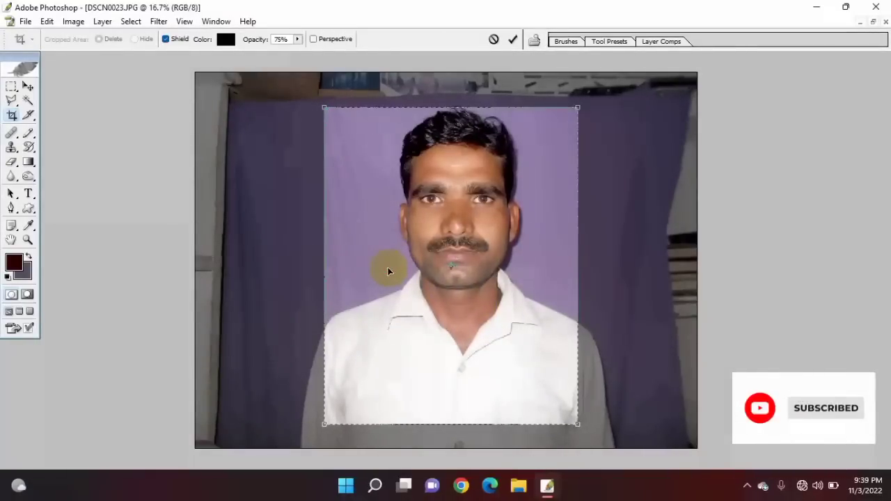
key("Right")
key("Right")
key("Right")
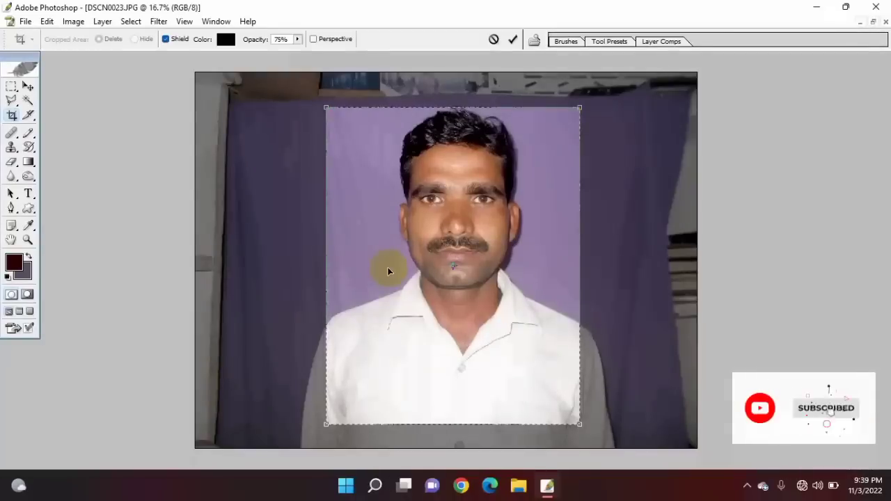
key("Up")
key("Up")
key("Up")
key("Up")
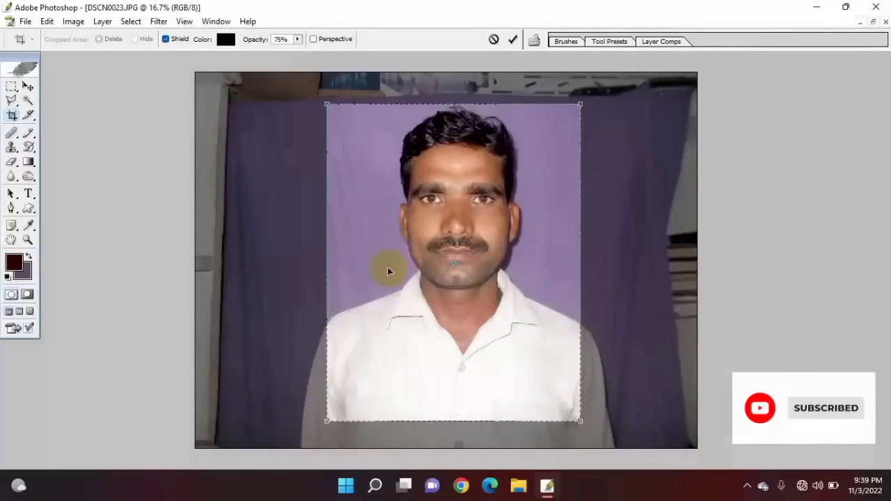
key("Right")
key("Right")
key("Right")
key("Up")
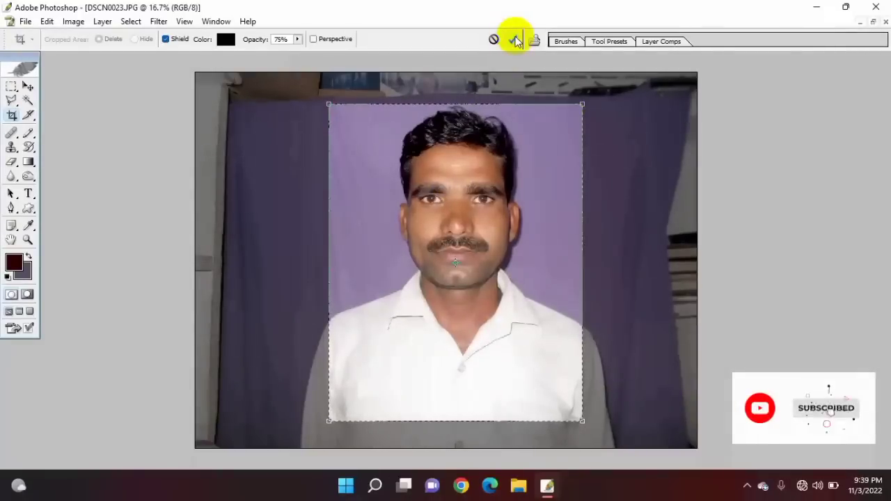
left_click(487, 142)
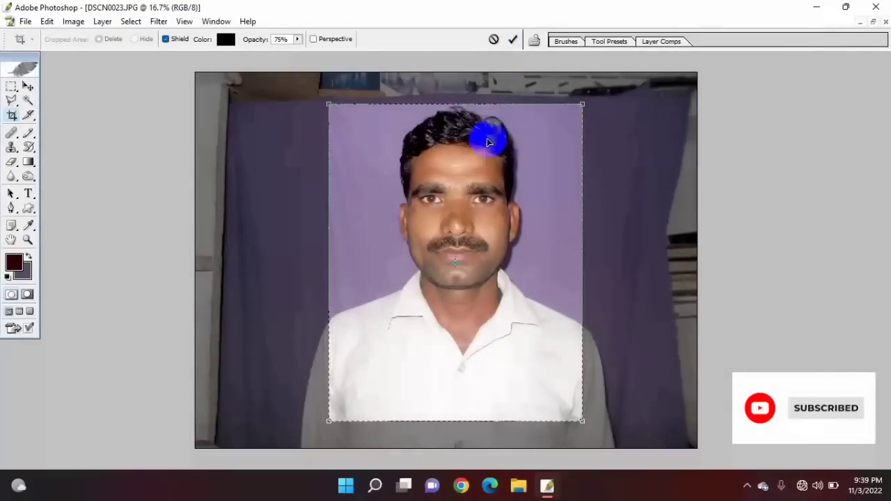
double_click(487, 142)
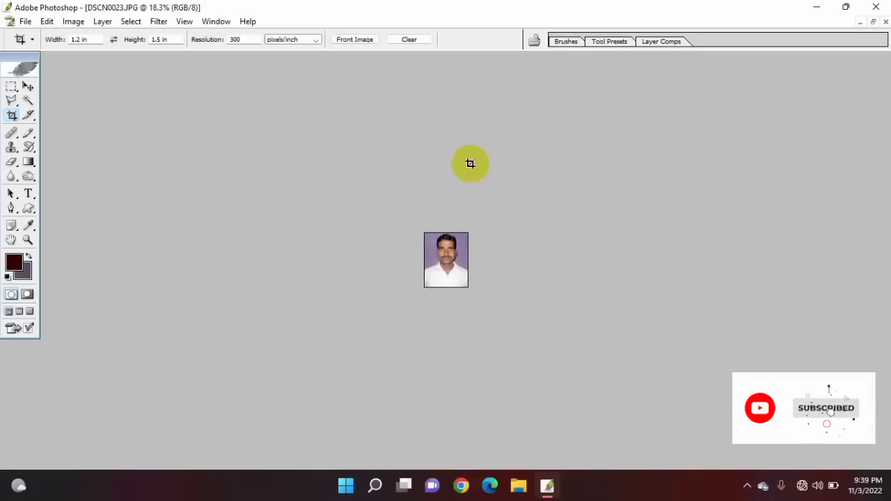
Zoom the cropped passport photo to 100% and select the entire image.
scroll(469, 163, "up", 1)
scroll(459, 191, "up", 2)
scroll(463, 201, "up", 2)
scroll(464, 203, "up", 1)
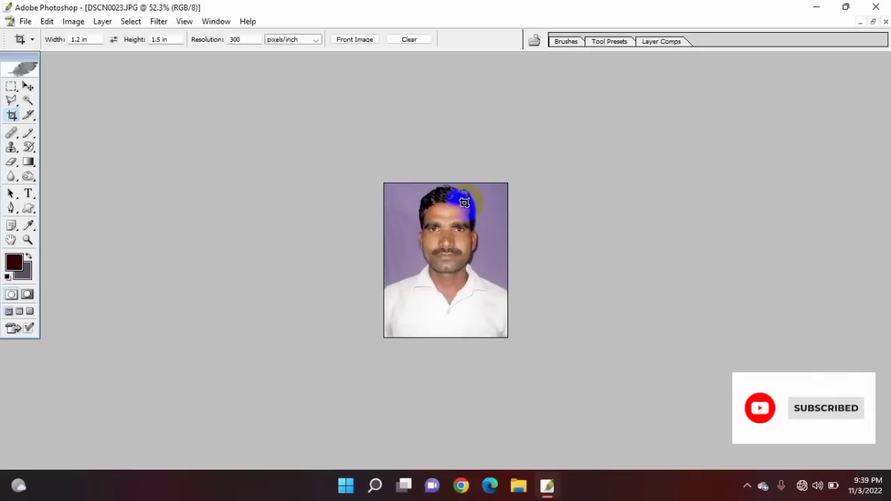
scroll(464, 202, "up", 2)
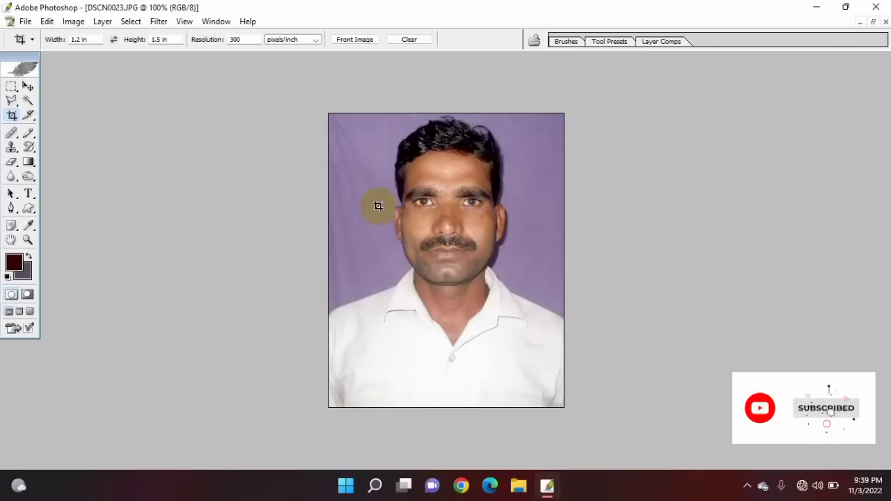
left_click(407, 154)
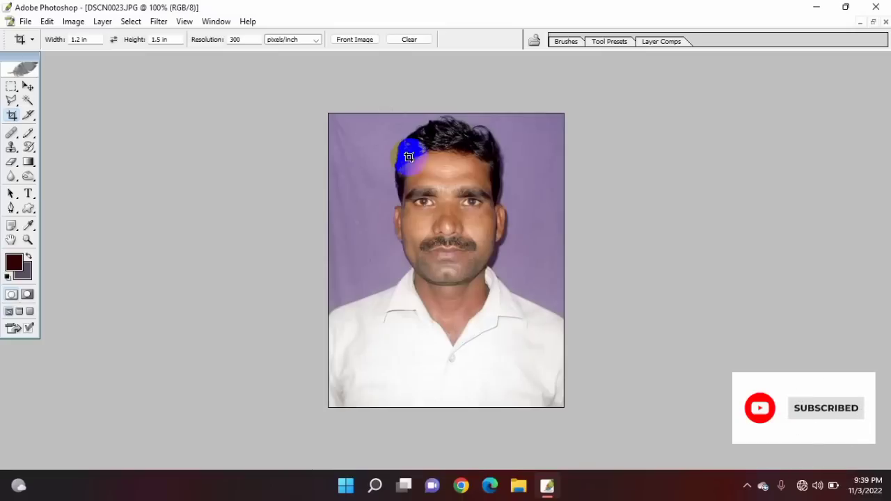
key("ctrl+a")
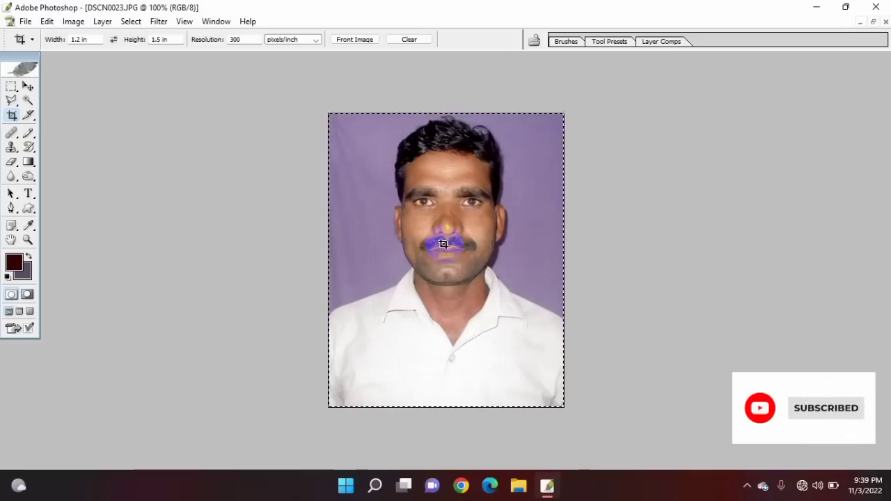
Set up a 5 px near-black stroke positioned Inside for the selected photo.
right_click(427, 180)
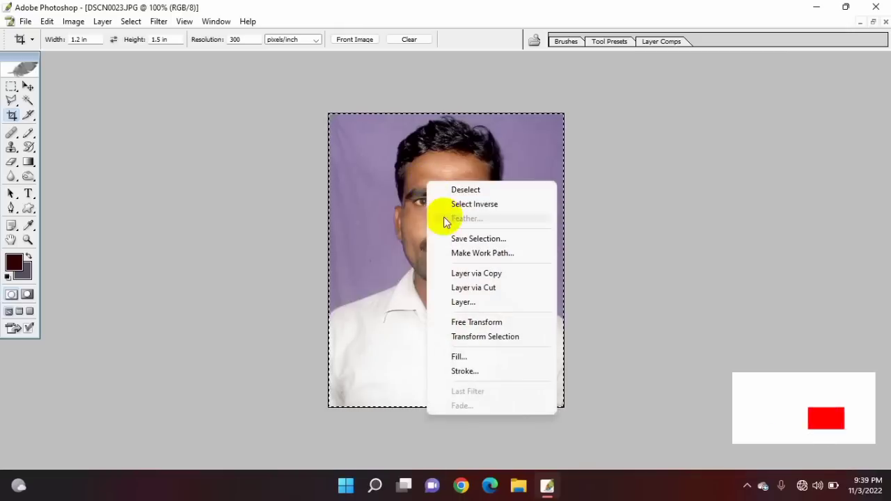
left_click(476, 374)
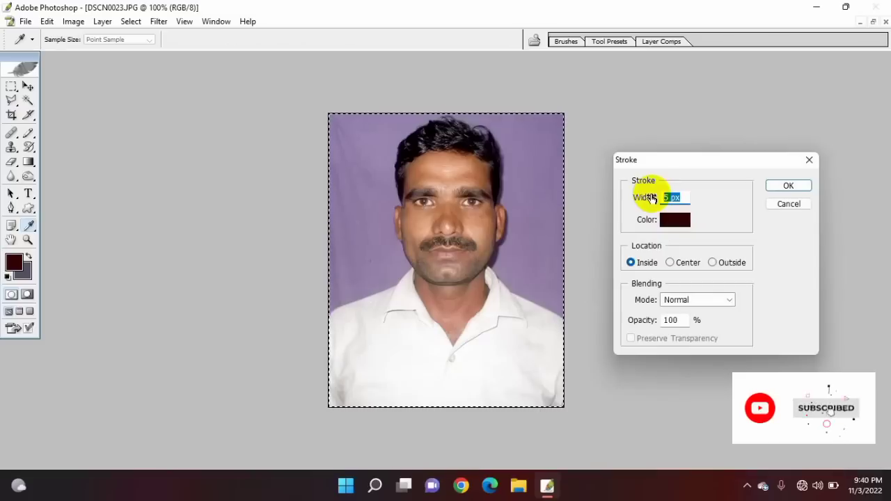
left_click(668, 218)
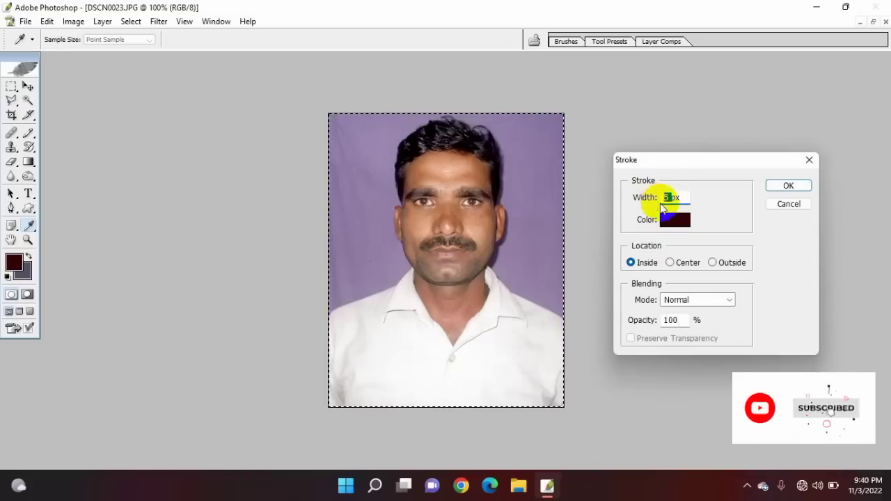
left_click(673, 221)
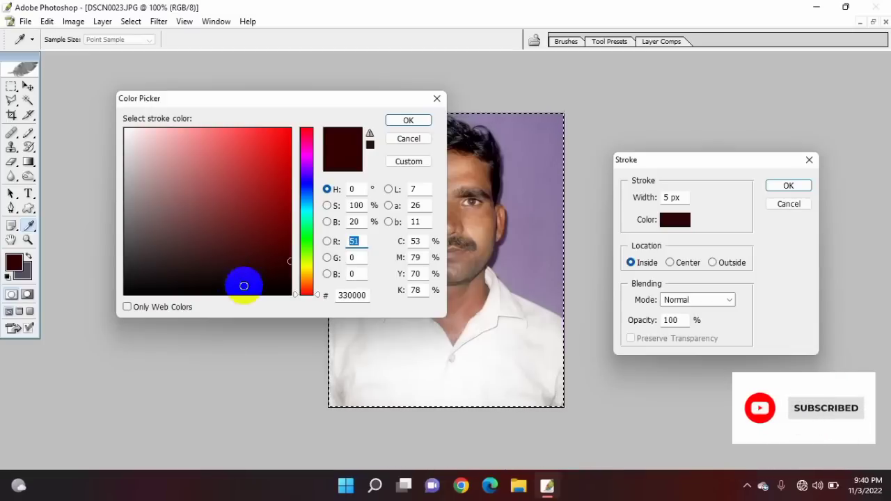
mouse_move(167, 280)
left_mouse_down()
mouse_move(131, 271)
mouse_move(258, 201)
left_mouse_up()
left_click_drag(297, 145, 273, 292)
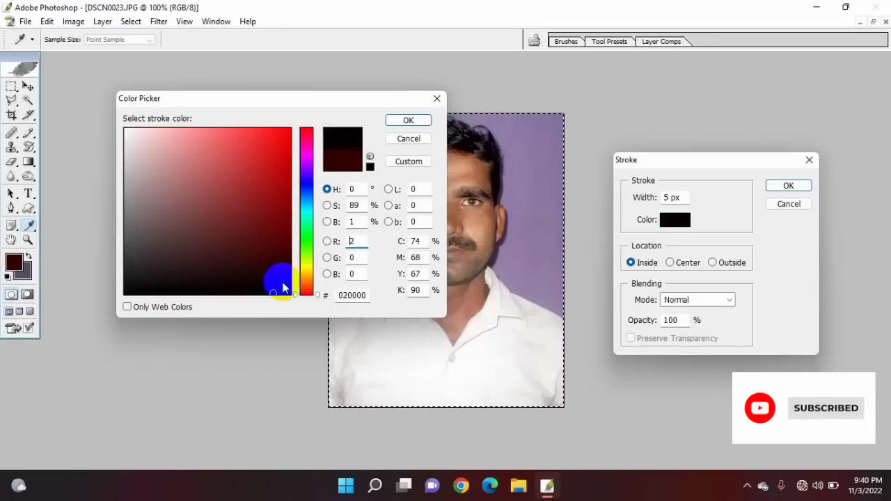
left_click(403, 120)
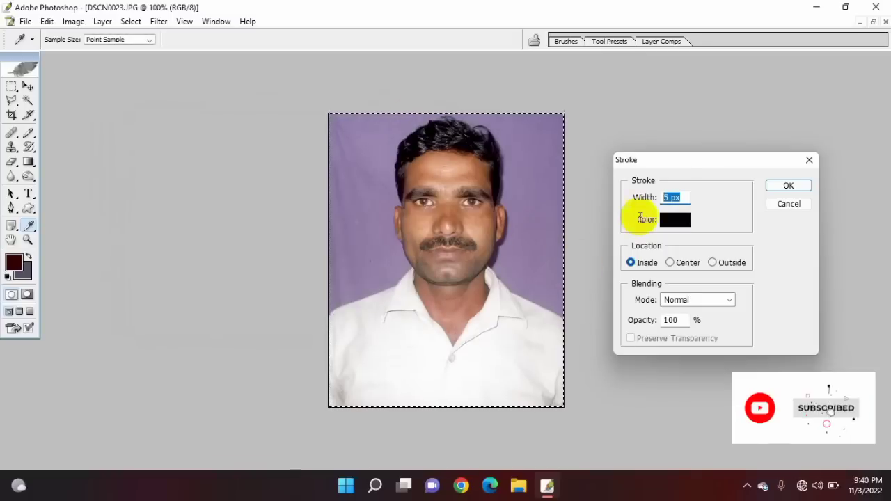
Apply the 5 px black border to the photo and clear the selection.
left_click(789, 186)
key("c")
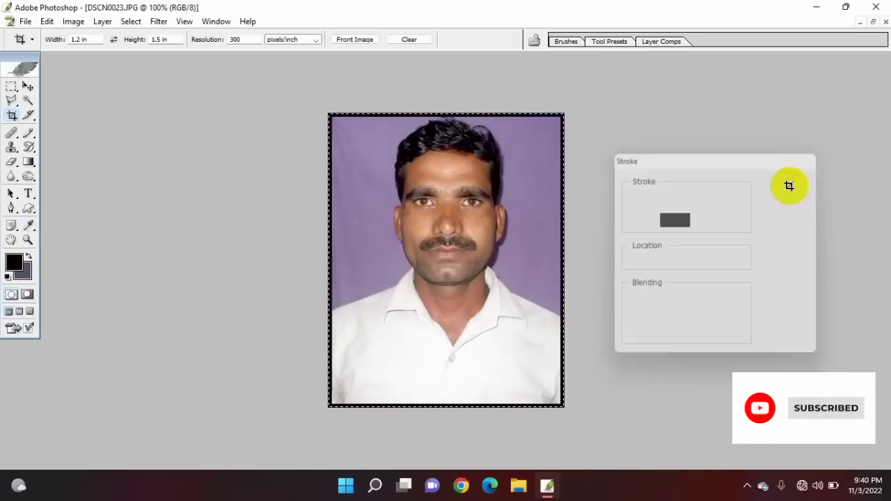
key("ctrl+d")
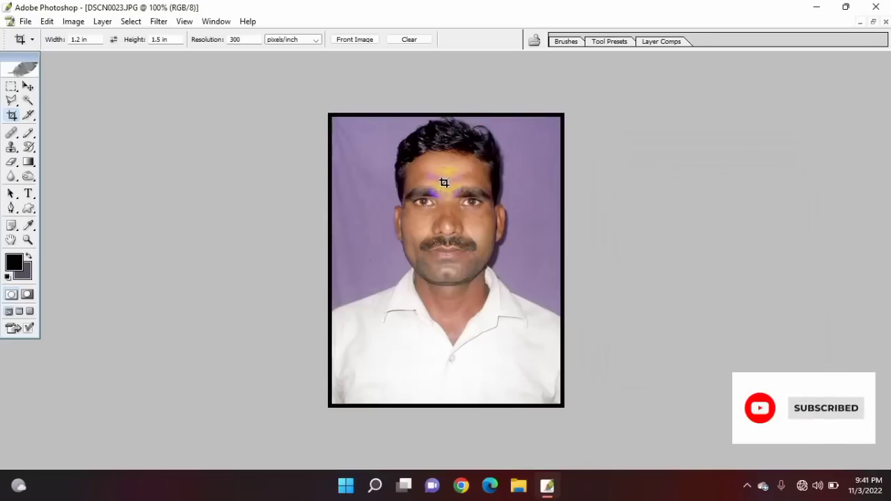
Restore the photo into a narrower, repositioned floating window and select the whole image.
left_click(872, 22)
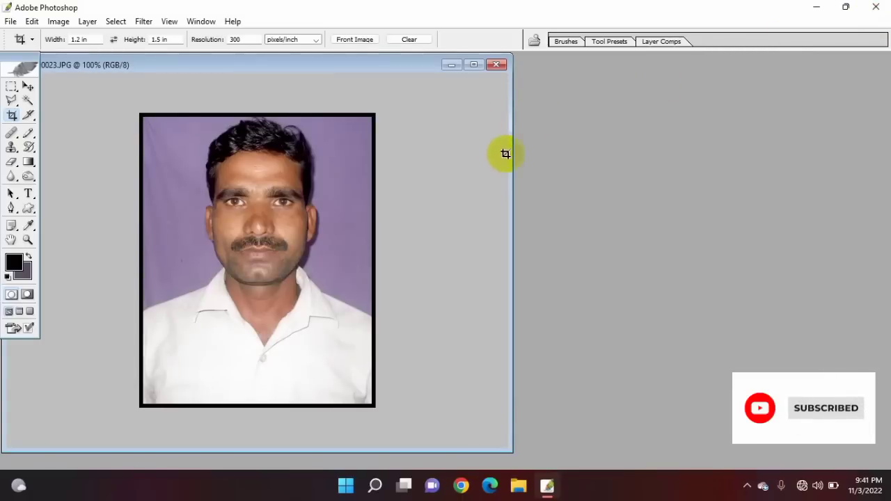
left_click_drag(510, 153, 334, 161)
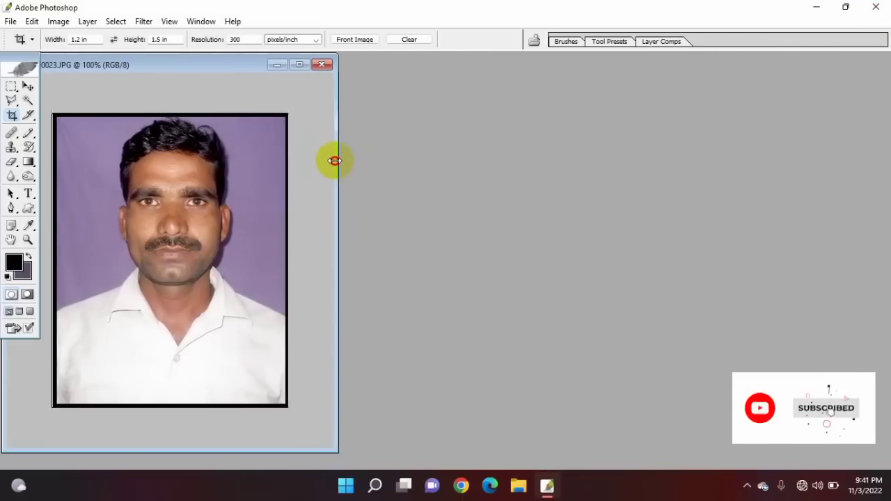
left_click_drag(223, 69, 257, 73)
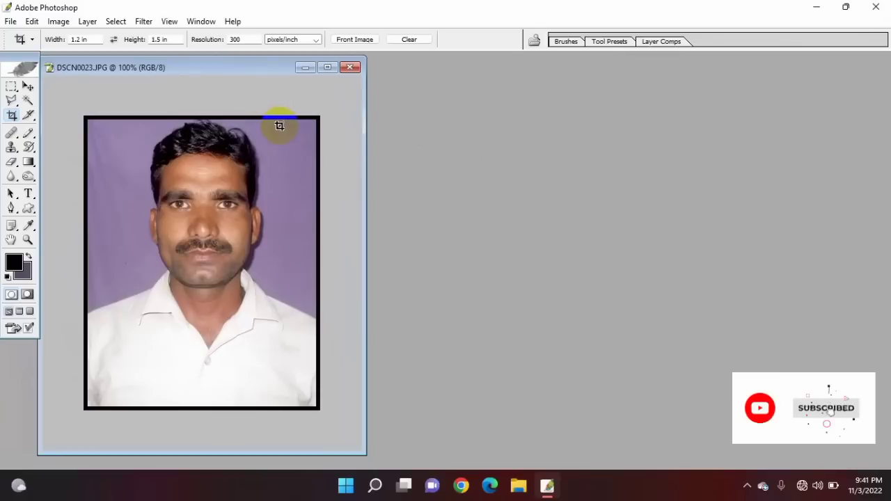
key("ctrl+a")
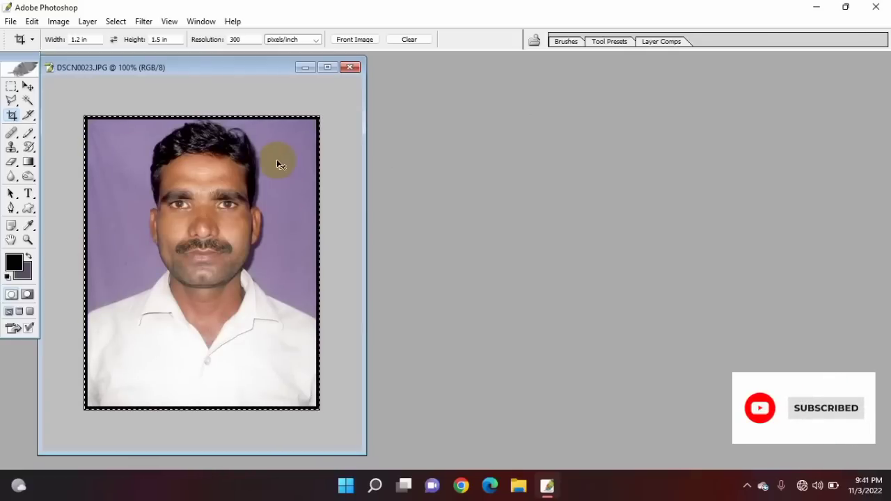
key("ctrl+n")
Create a blank A4 Untitled-1 document, enlarge its window beside the photo, and fit the page to view.
left_click(465, 115)
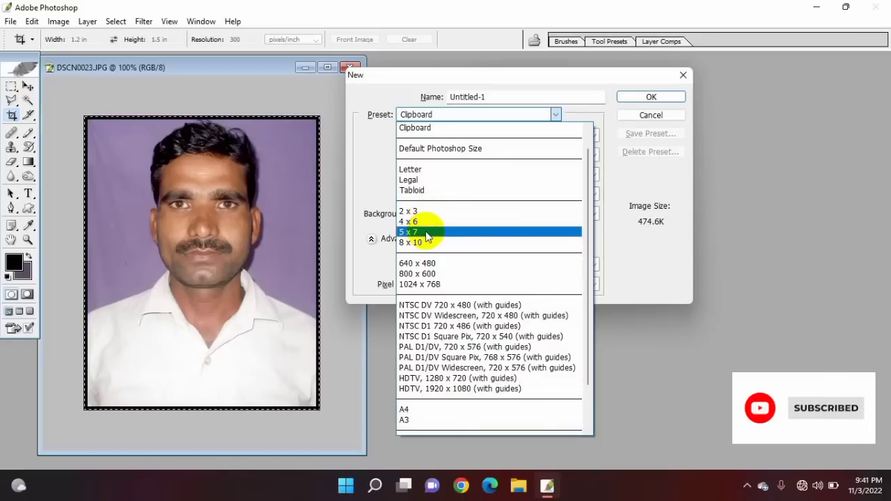
left_click(418, 411)
left_click(649, 97)
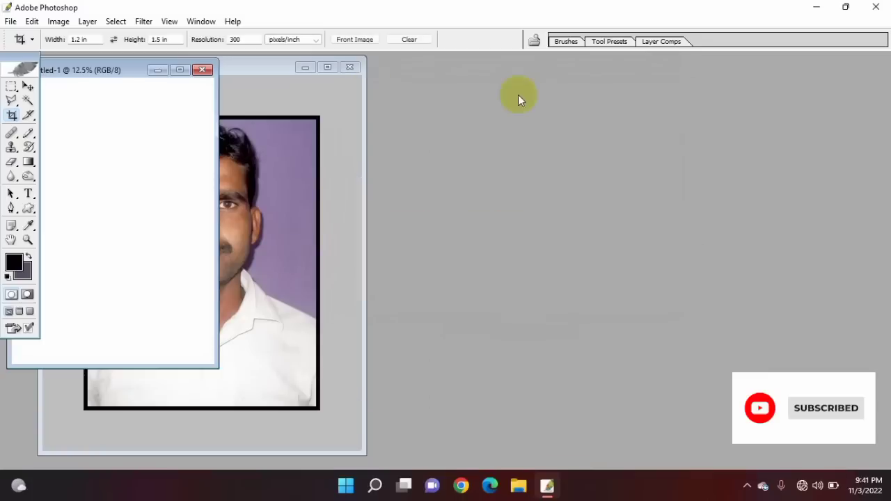
left_click_drag(111, 70, 494, 76)
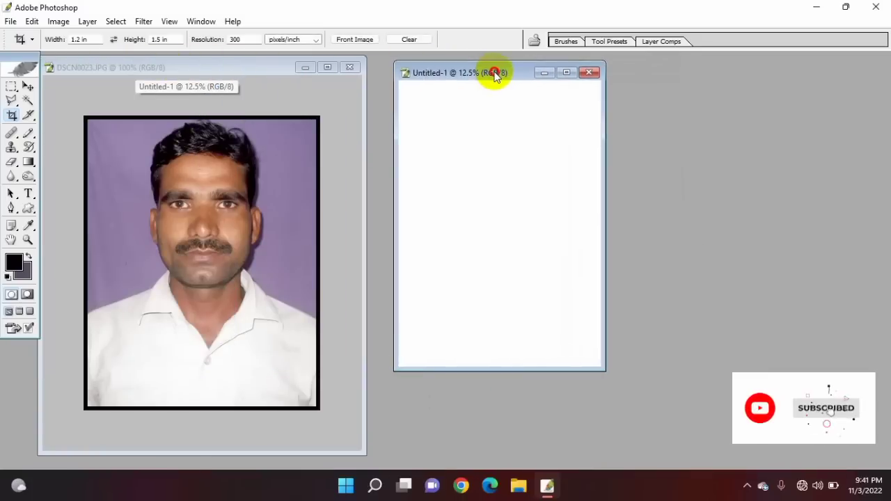
left_click_drag(604, 369, 692, 453)
key("ctrl+0")
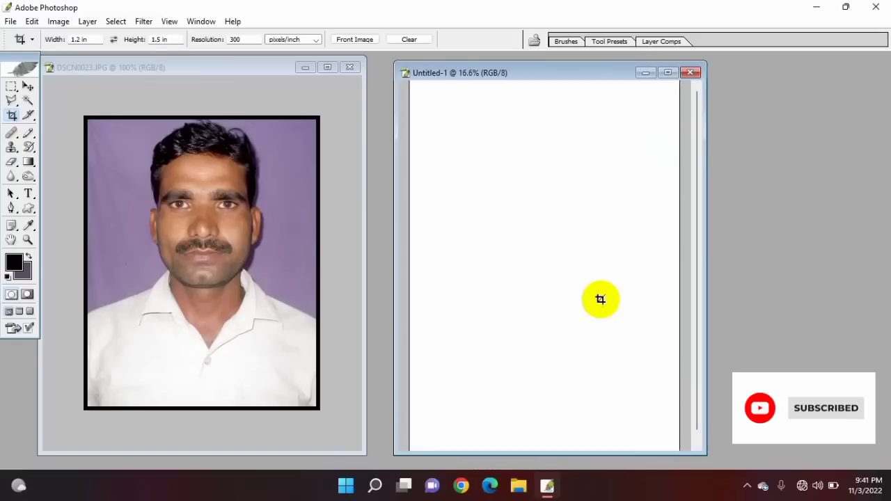
key("ctrl+0")
key("ctrl+0")
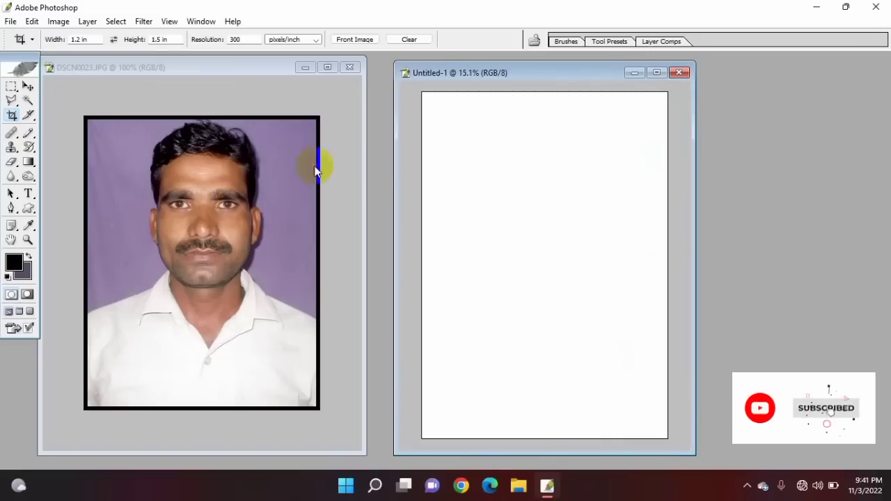
Copy the whole bordered photo and paste it onto the A4 page as Layer 1.
left_click(115, 136)
key("ctrl+a")
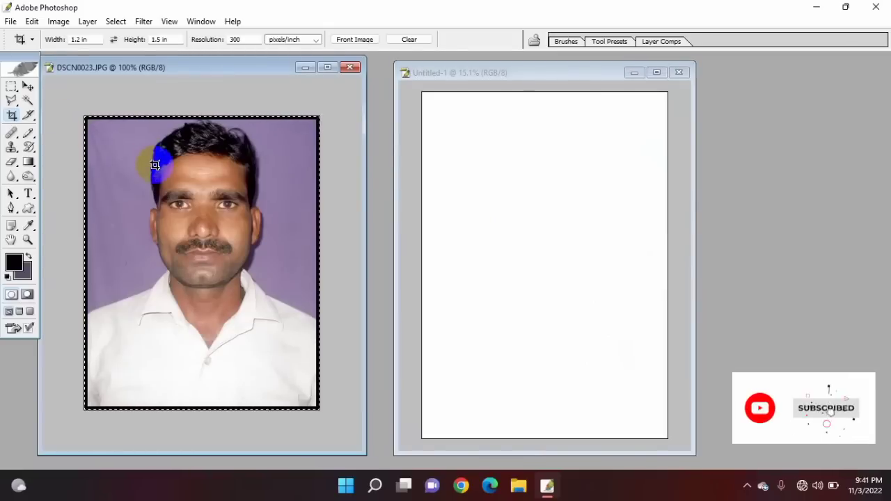
left_click(493, 118)
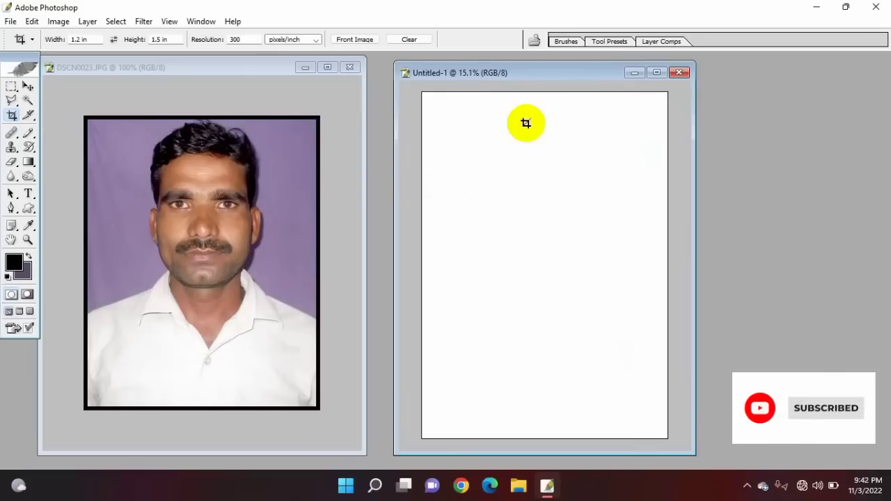
key("ctrl+v")
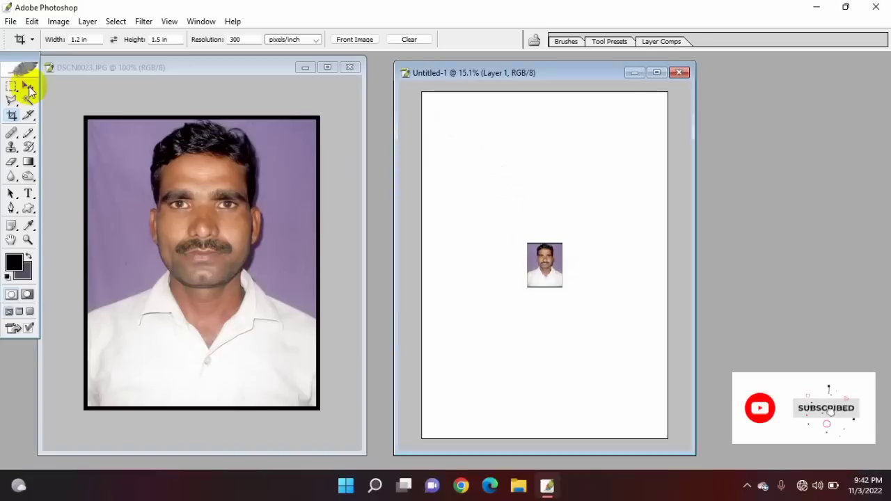
Switch to the Move tool and toggle its auto-select options in the options bar.
left_click(28, 88)
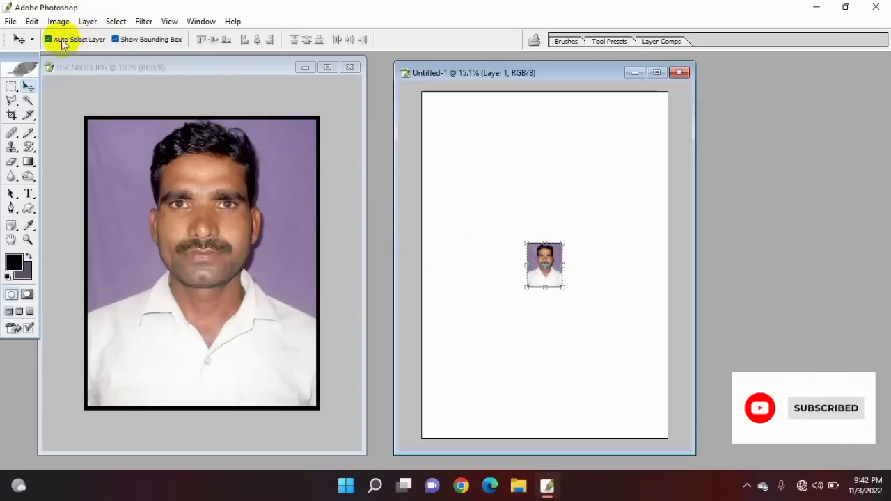
left_click(85, 39)
left_click(115, 40)
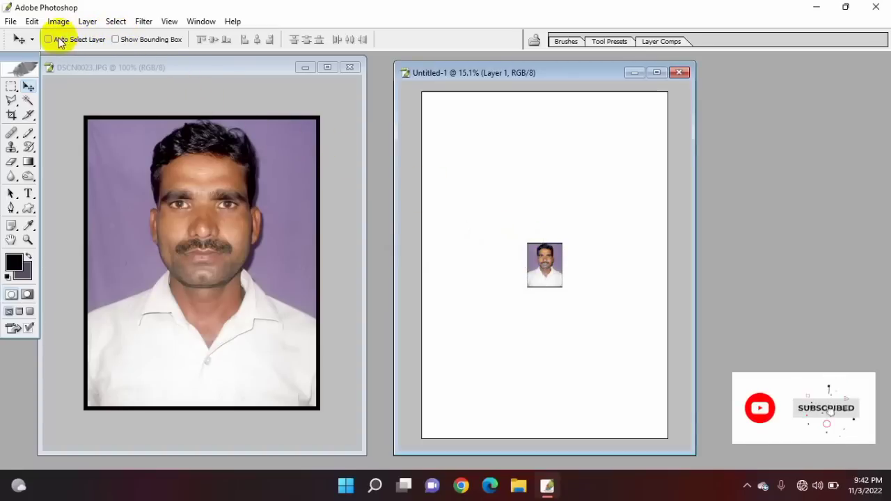
Drag the pasted photo copy into the top-left corner of the A4 page.
left_click(48, 39)
left_click(115, 40)
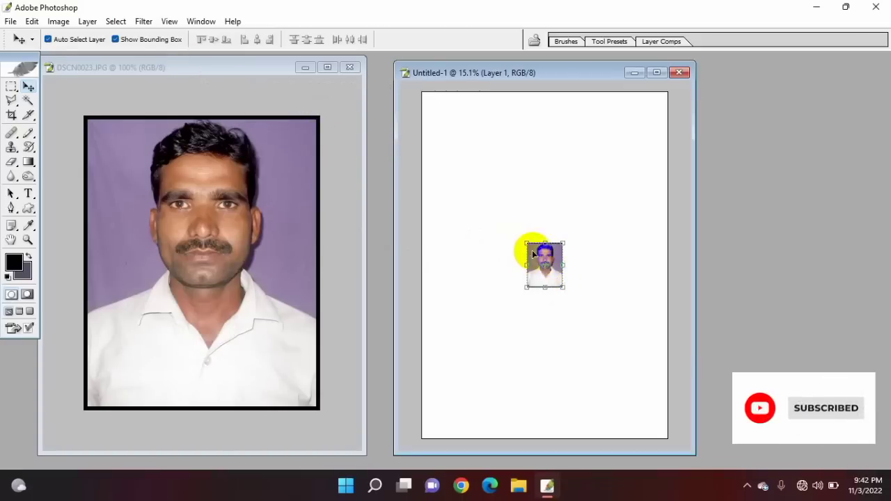
key("ctrl+0")
key("ctrl+minus")
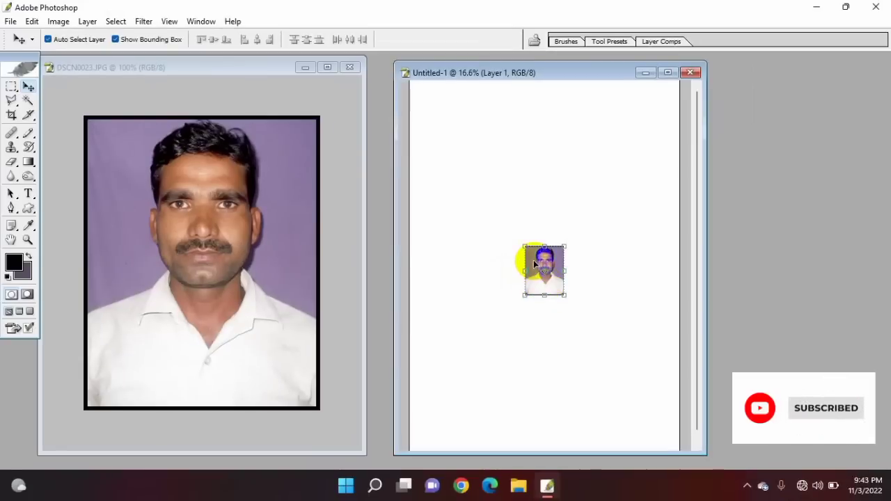
mouse_move(535, 262)
left_mouse_down()
mouse_move(430, 111)
mouse_move(439, 97)
left_mouse_up()
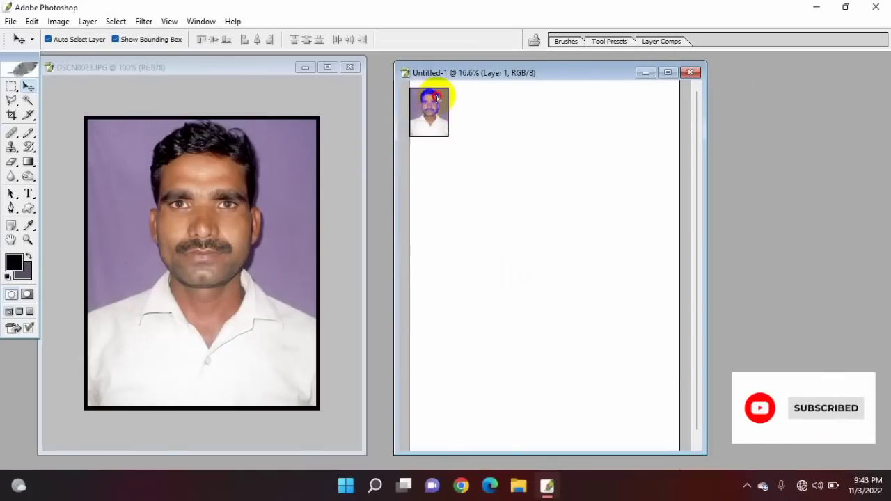
Fine-align the corner photo, then Alt-drag a second copy right beside it.
left_click(439, 98)
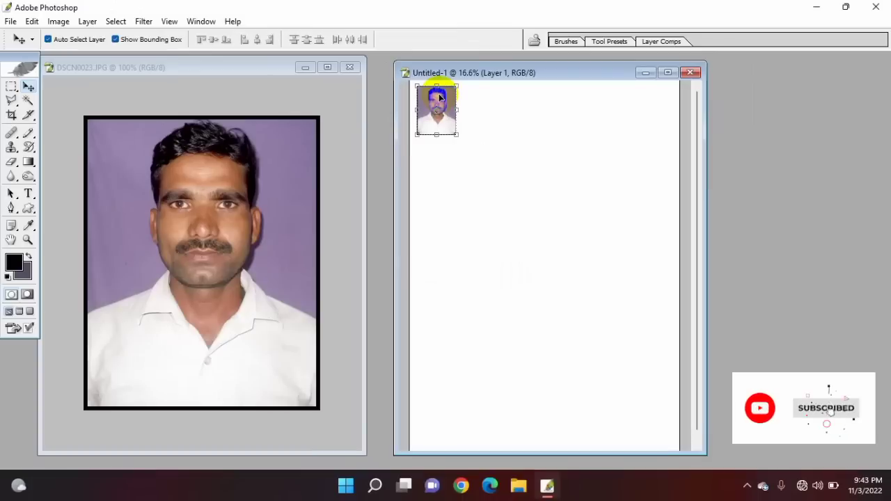
left_click_drag(439, 98, 438, 97)
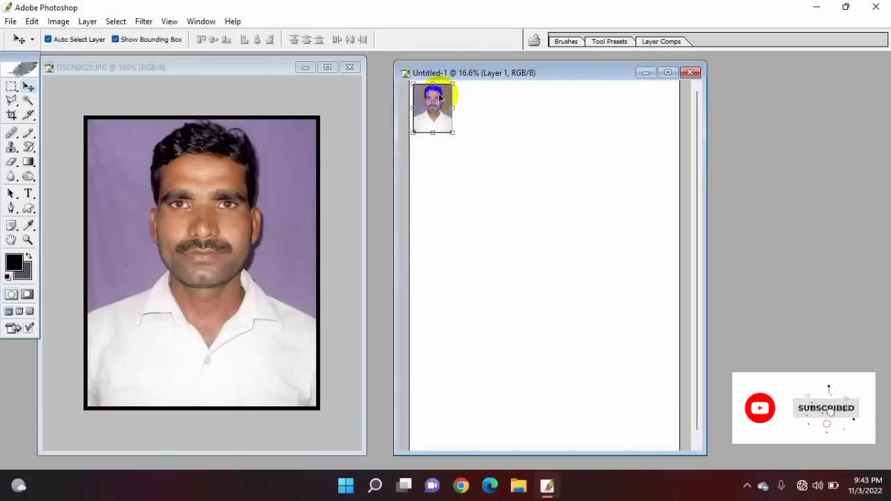
key("Right")
key("Right")
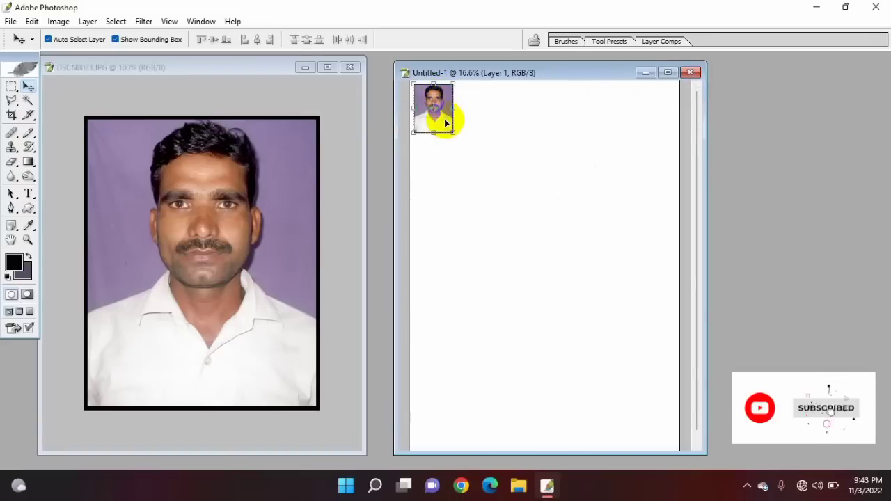
left_click_drag(446, 123, 489, 128)
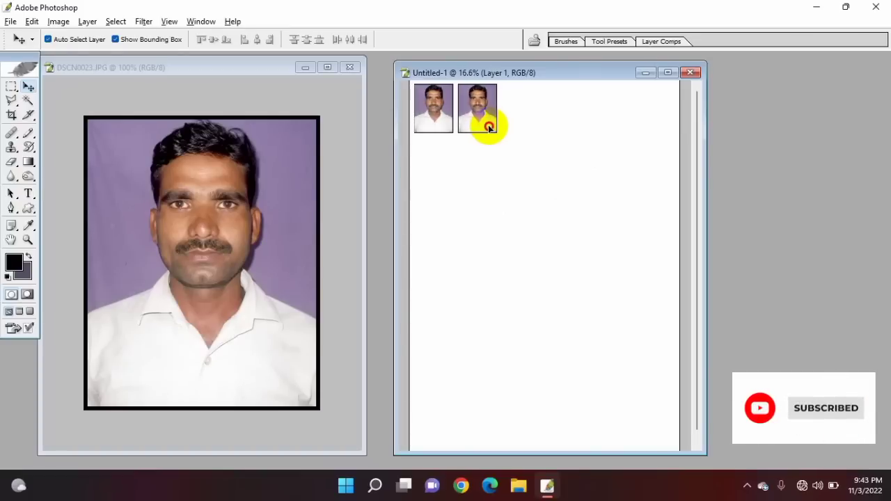
left_click_drag(489, 127, 490, 128)
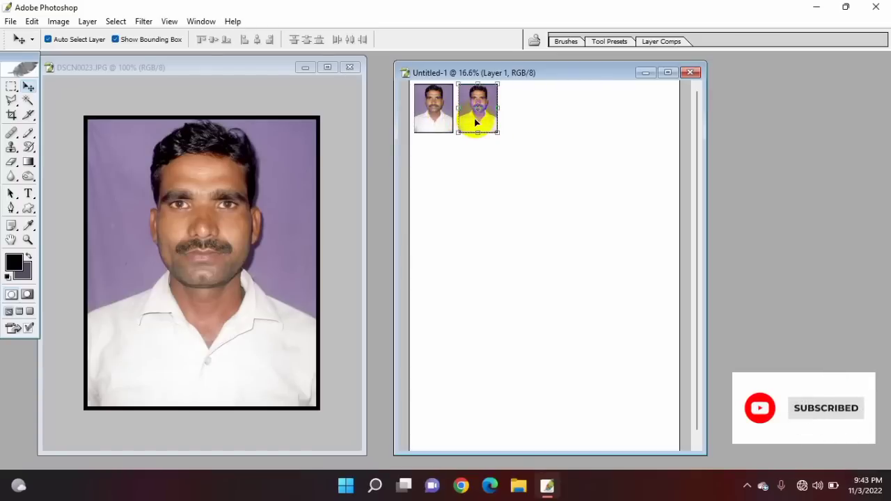
key("ctrl+e")
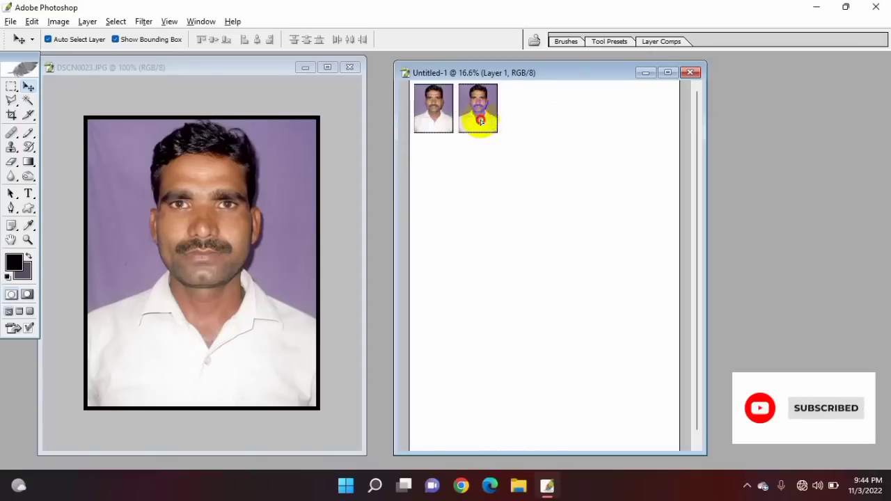
Alt-drag the photo pair twice to get six evenly spaced photos across the top.
left_click_drag(487, 122, 568, 122)
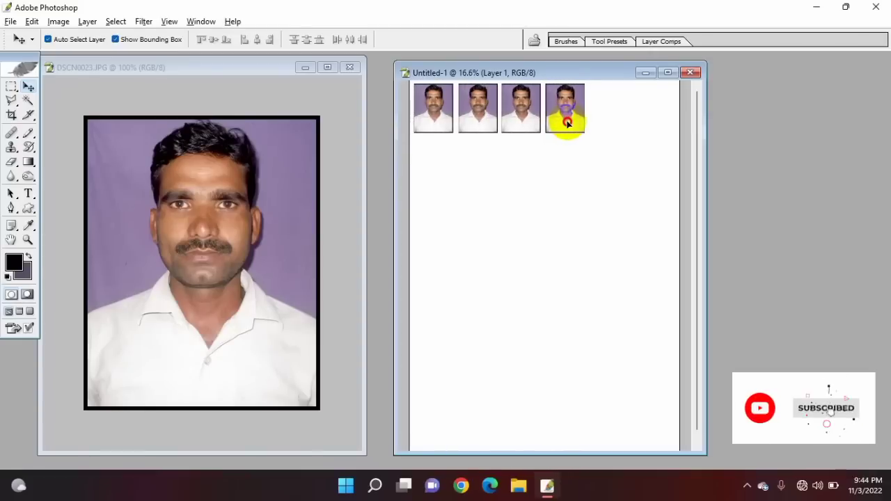
key("Right")
key("Right")
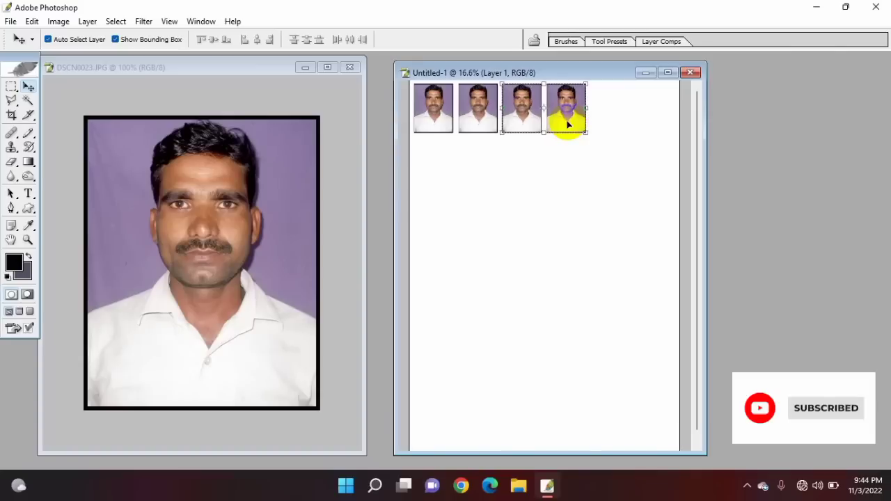
key("Right")
key("Right")
key("shift+Right")
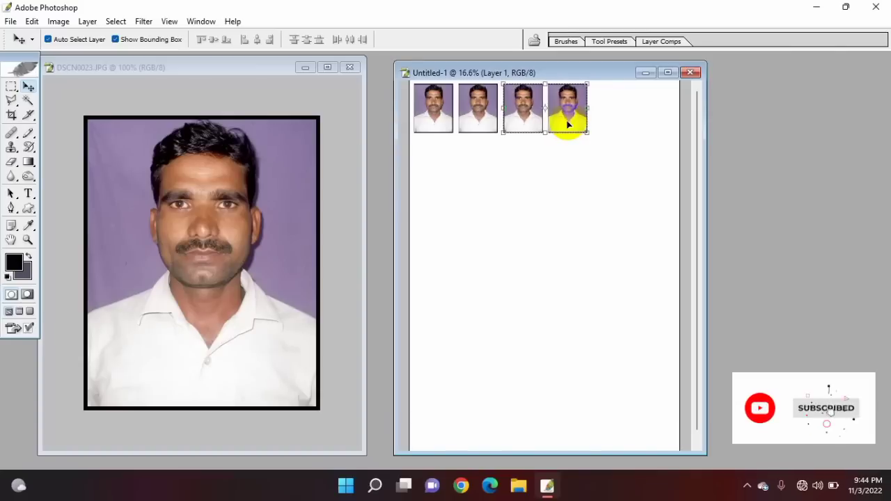
key("shift+Left")
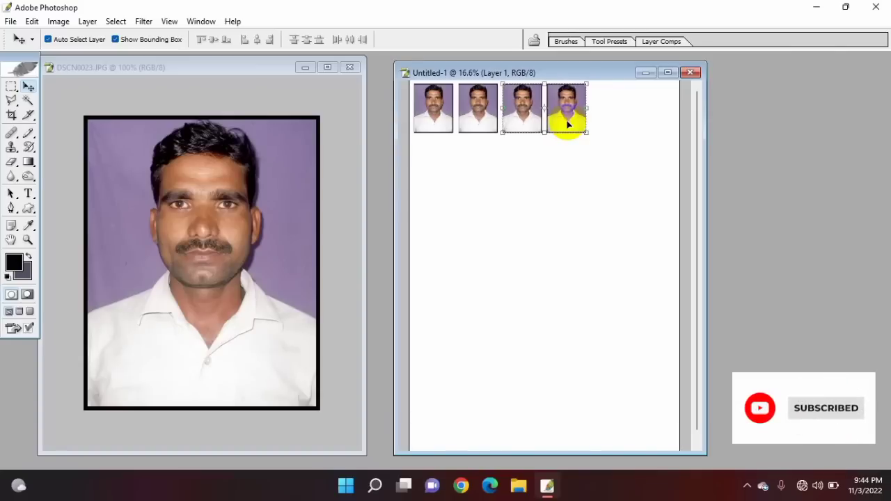
left_click_drag(567, 124, 650, 123)
key("shift+Right")
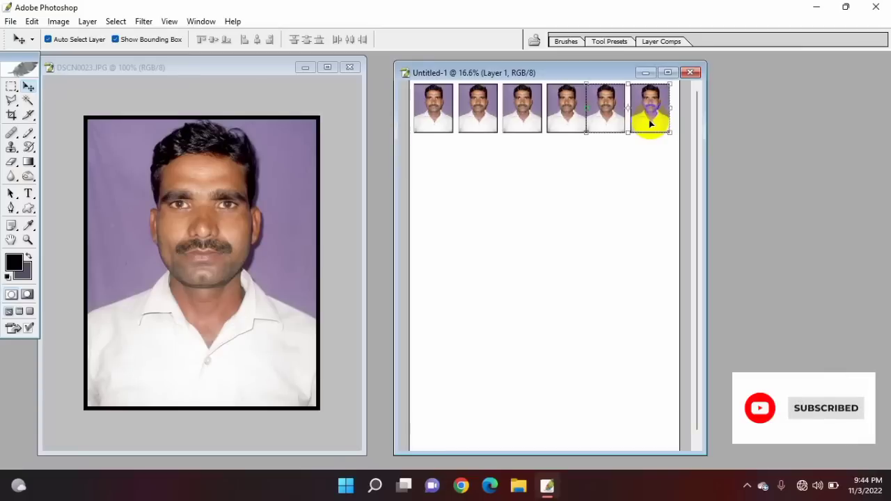
key("shift+Right")
key("shift+Right")
key("shift+Right")
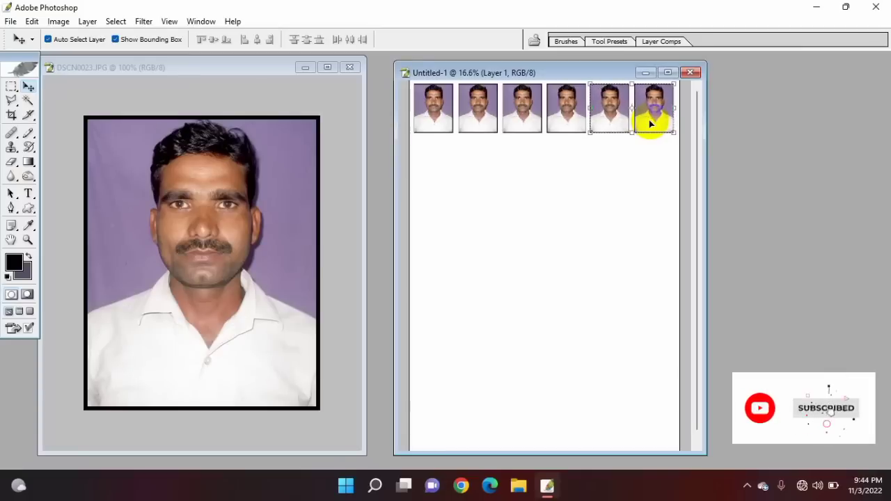
key("shift+Right")
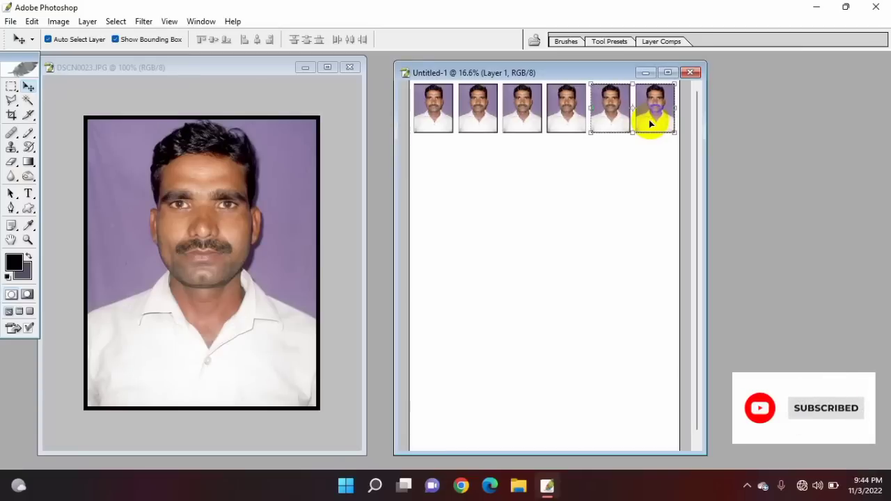
Select the three photo-pair layers and merge them into one layer with Ctrl+E.
left_click(565, 118)
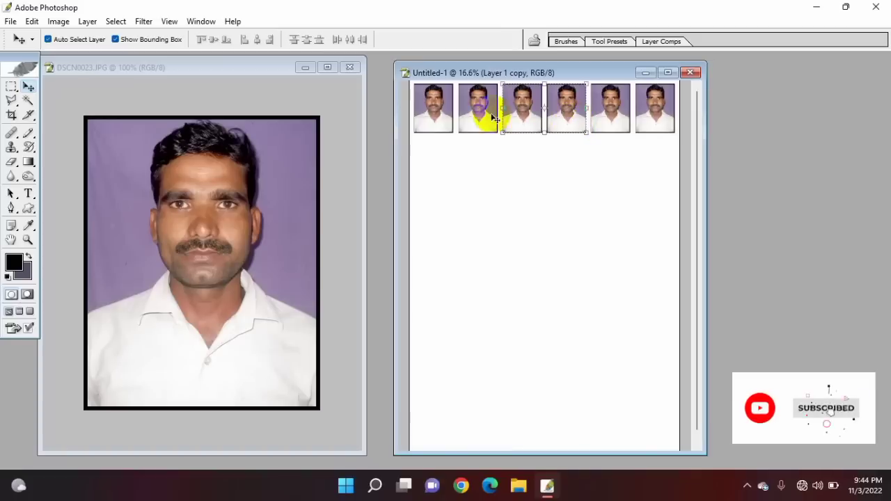
left_click(473, 118)
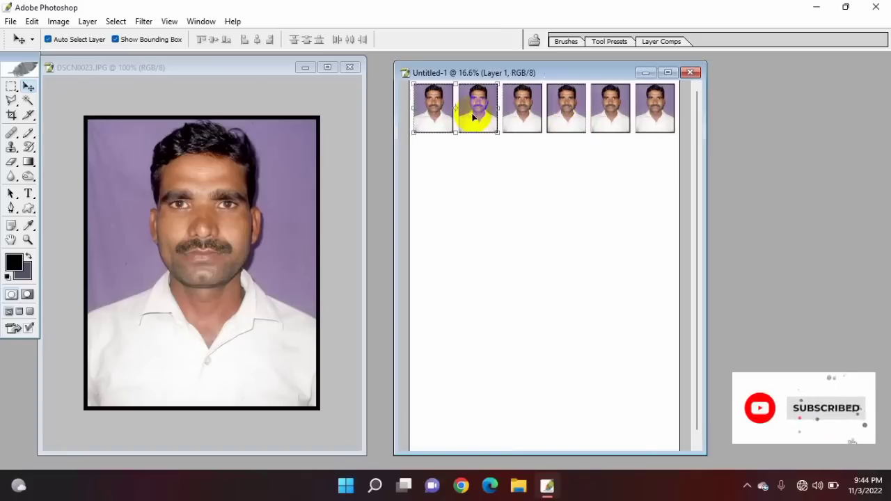
left_click(642, 117)
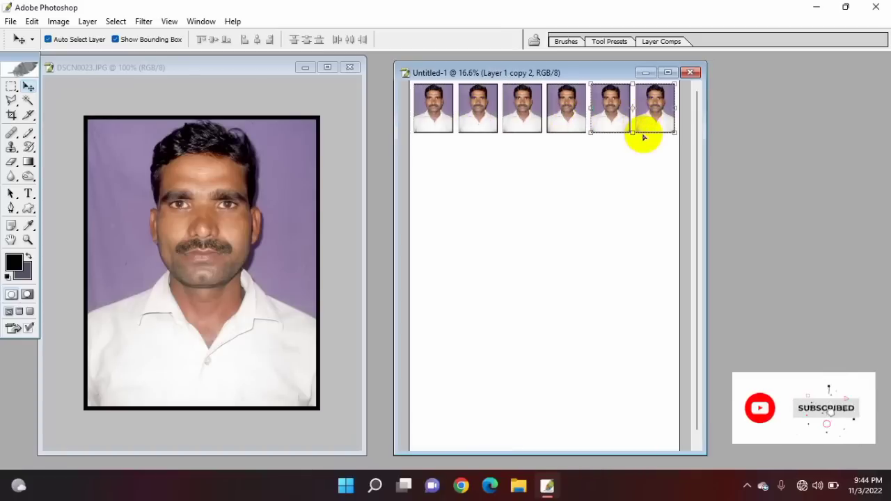
key("ctrl+e")
key("ctrl+e")
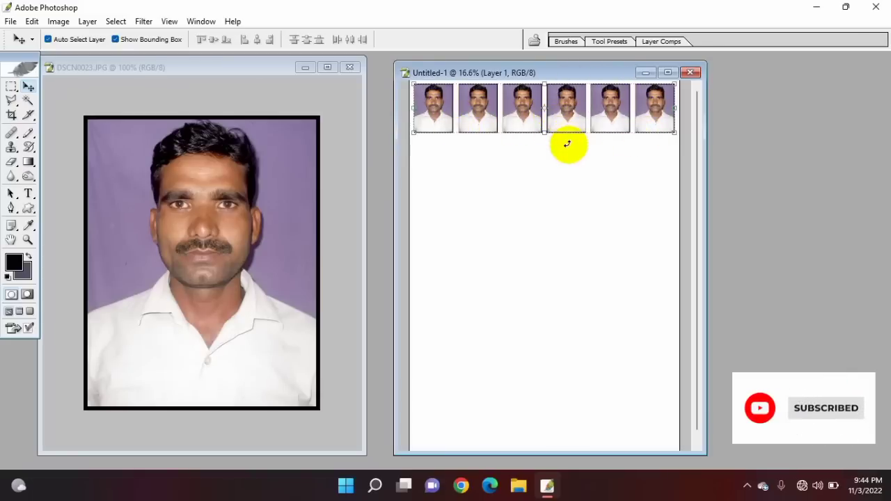
key("ctrl+minus")
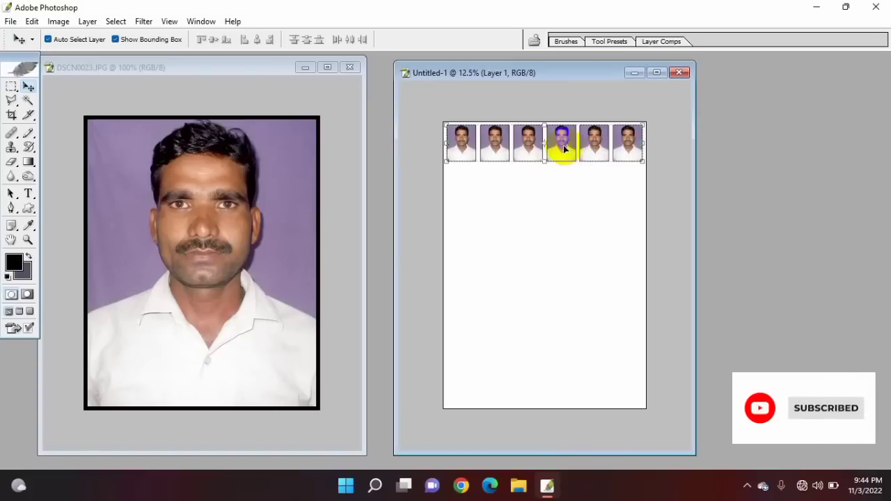
Alt-drag the six-photo row downward, one then two rows at a time, to make seven rows.
left_click_drag(565, 148, 560, 189)
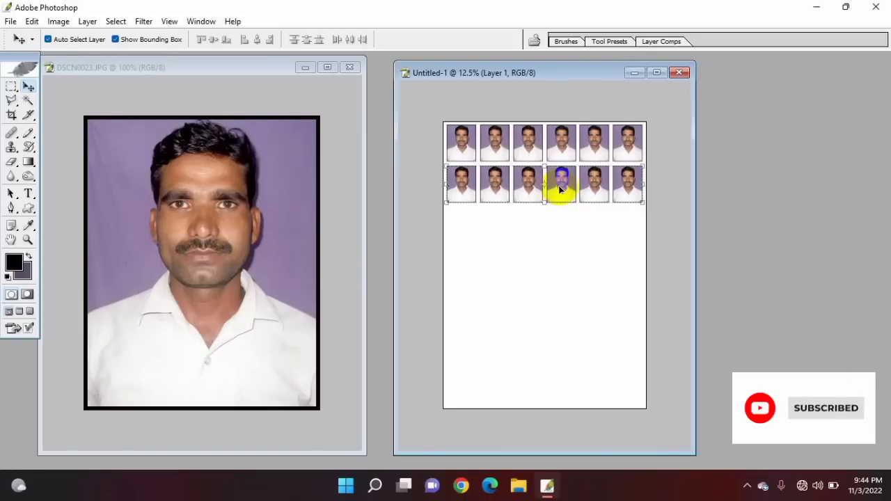
left_click_drag(560, 187, 559, 228)
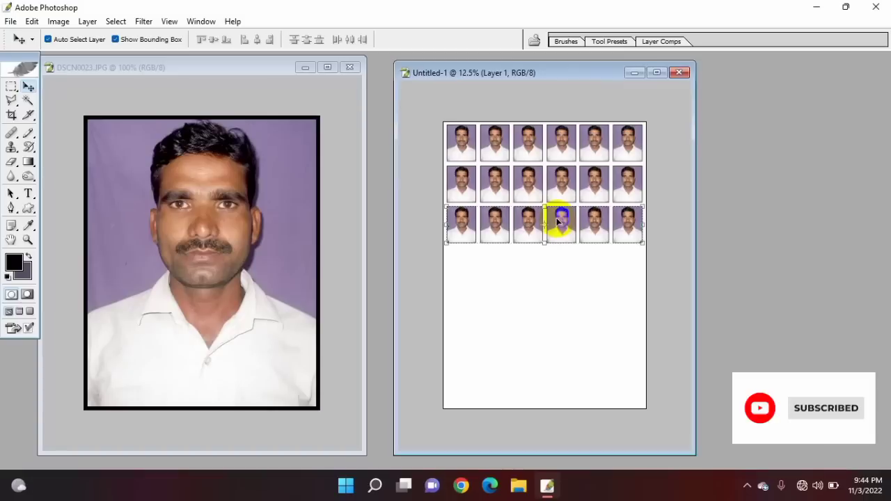
left_click(556, 216)
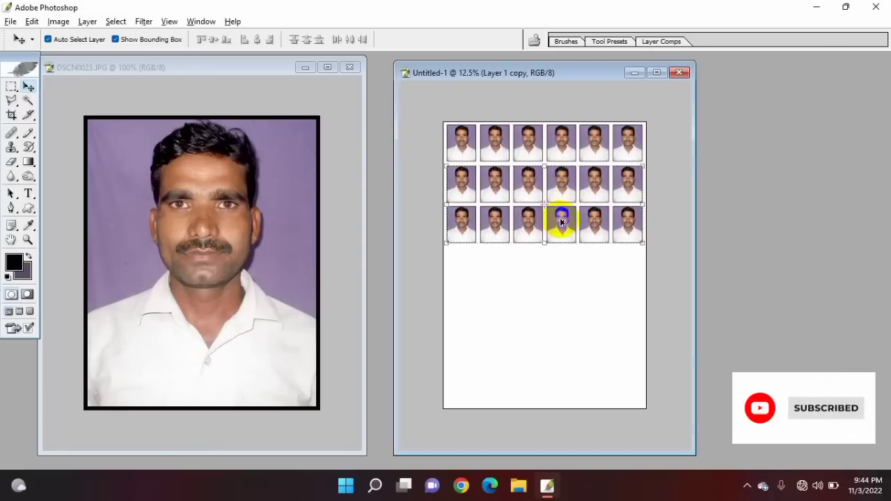
left_click_drag(562, 222, 557, 297)
key("Down")
key("Down")
key("Down")
key("Down")
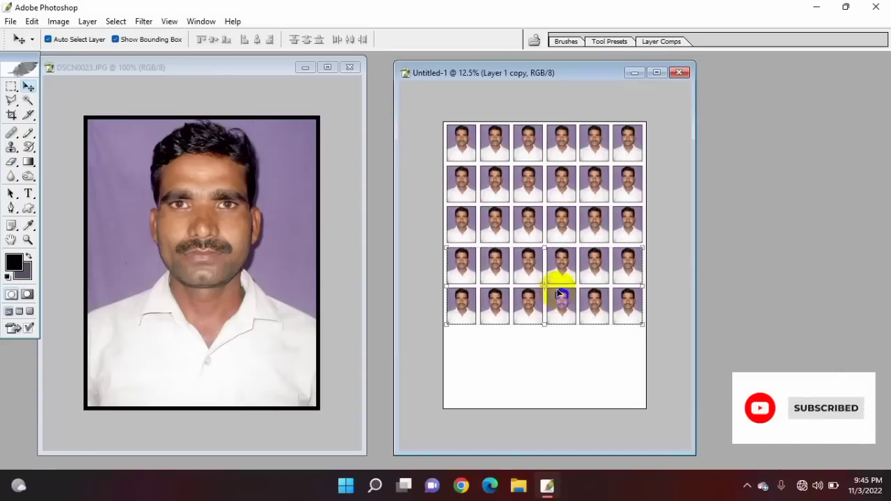
left_click_drag(562, 272, 560, 348)
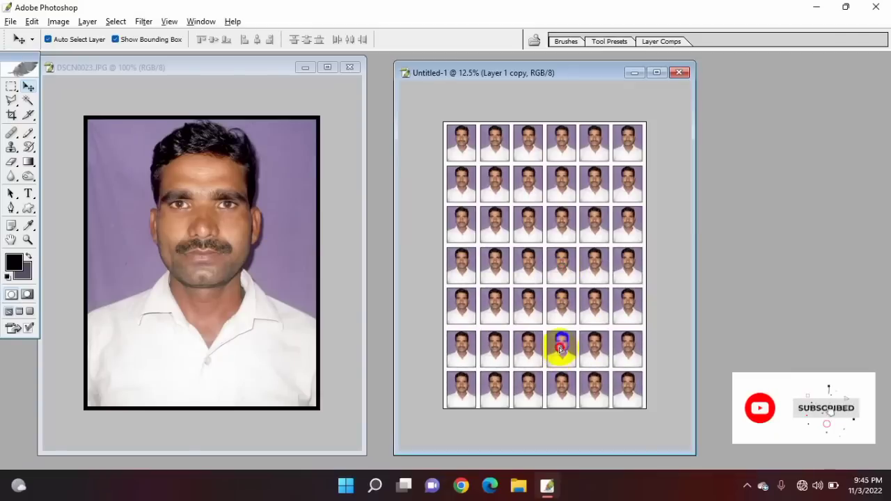
key("Up")
key("Up")
key("Up")
key("Up")
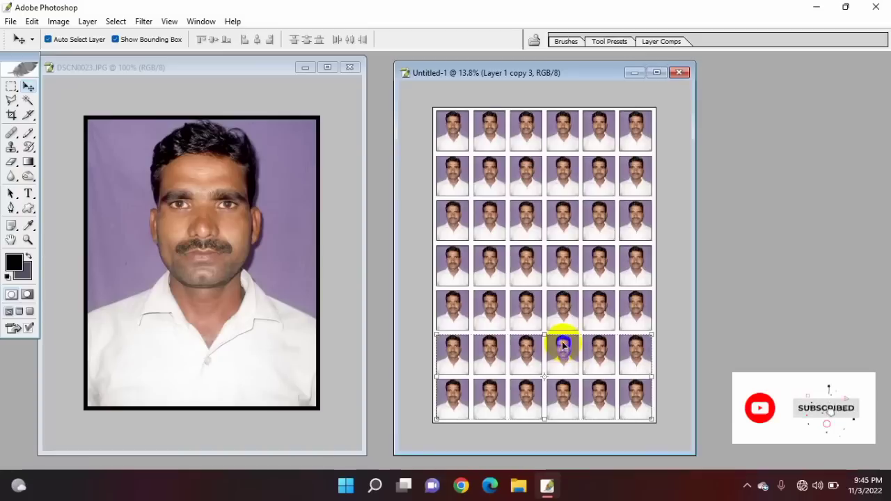
key("ctrl+0")
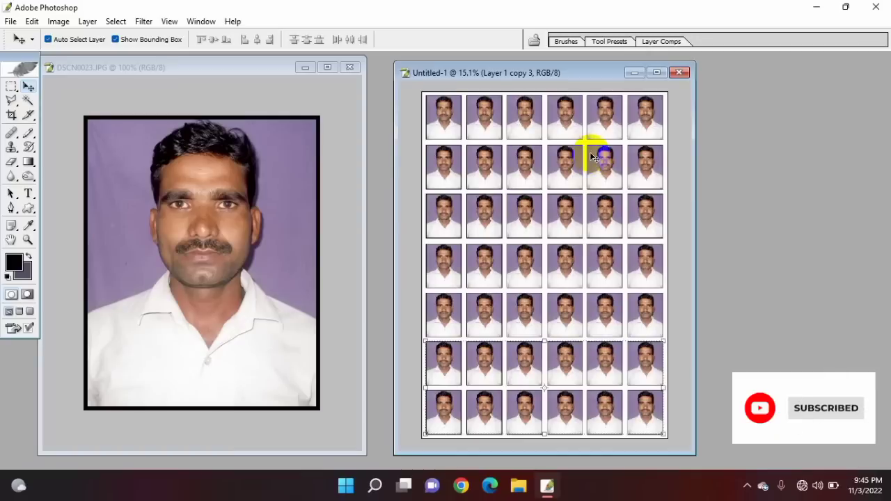
Open Print with Preview and enable Scale to Fit Media.
left_click(10, 21)
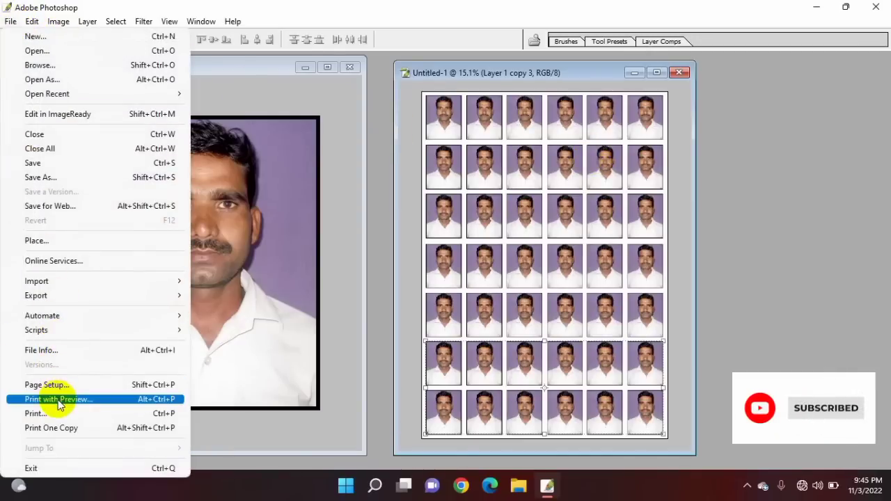
left_click(59, 400)
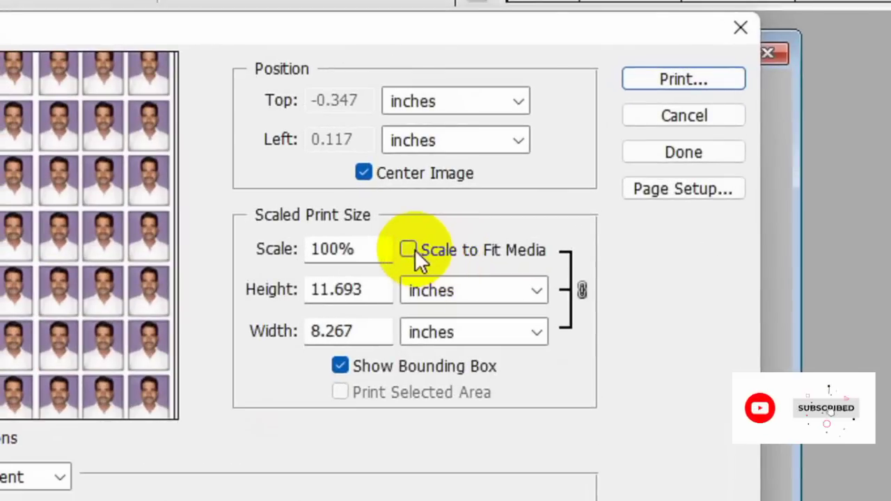
left_click(415, 251)
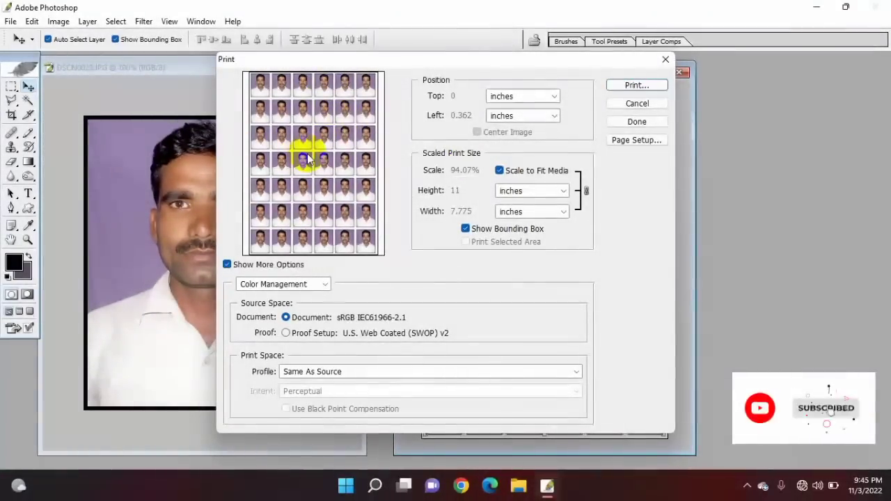
Continue to Print, keep Microsoft Print to PDF as the printer, and close the dialog.
left_click(613, 85)
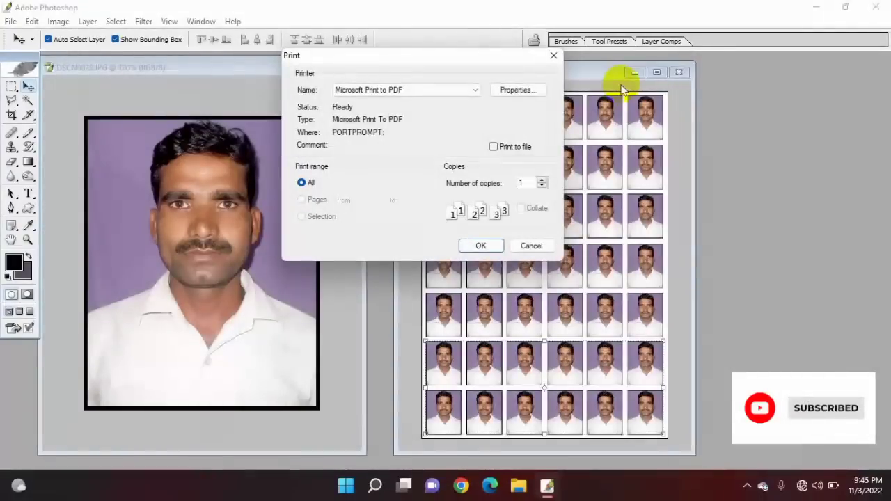
left_click(468, 89)
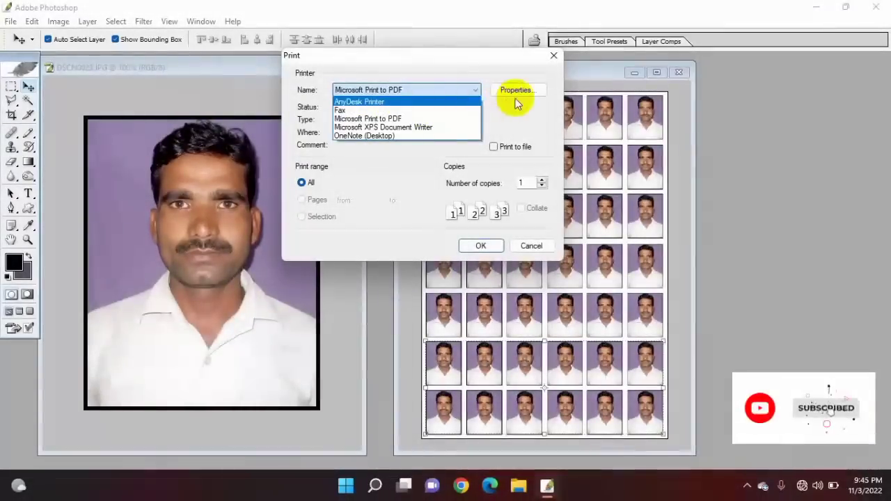
left_click(508, 248)
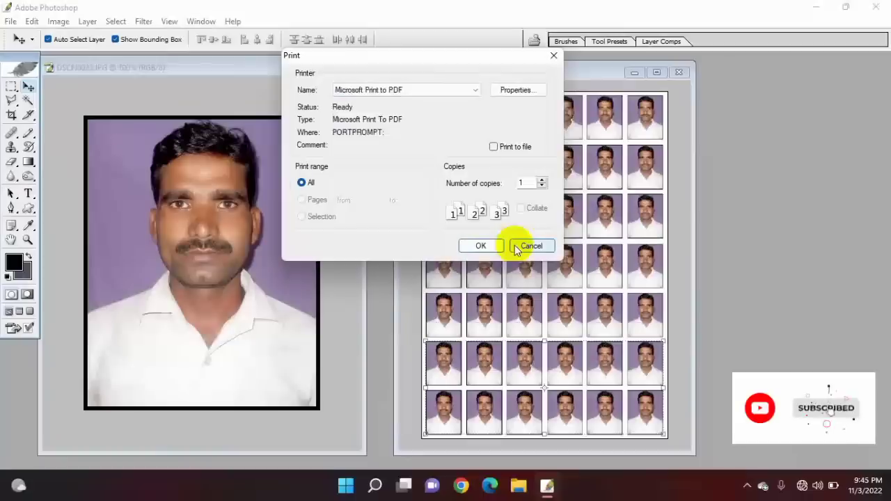
left_click(517, 246)
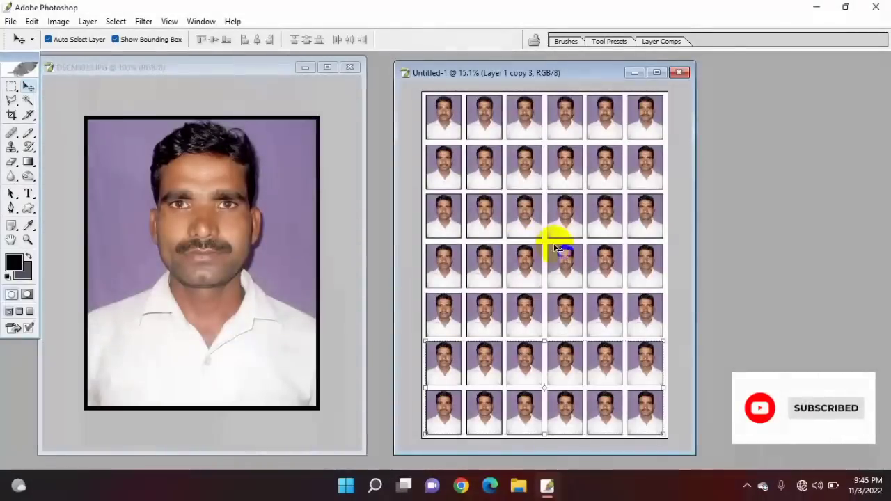